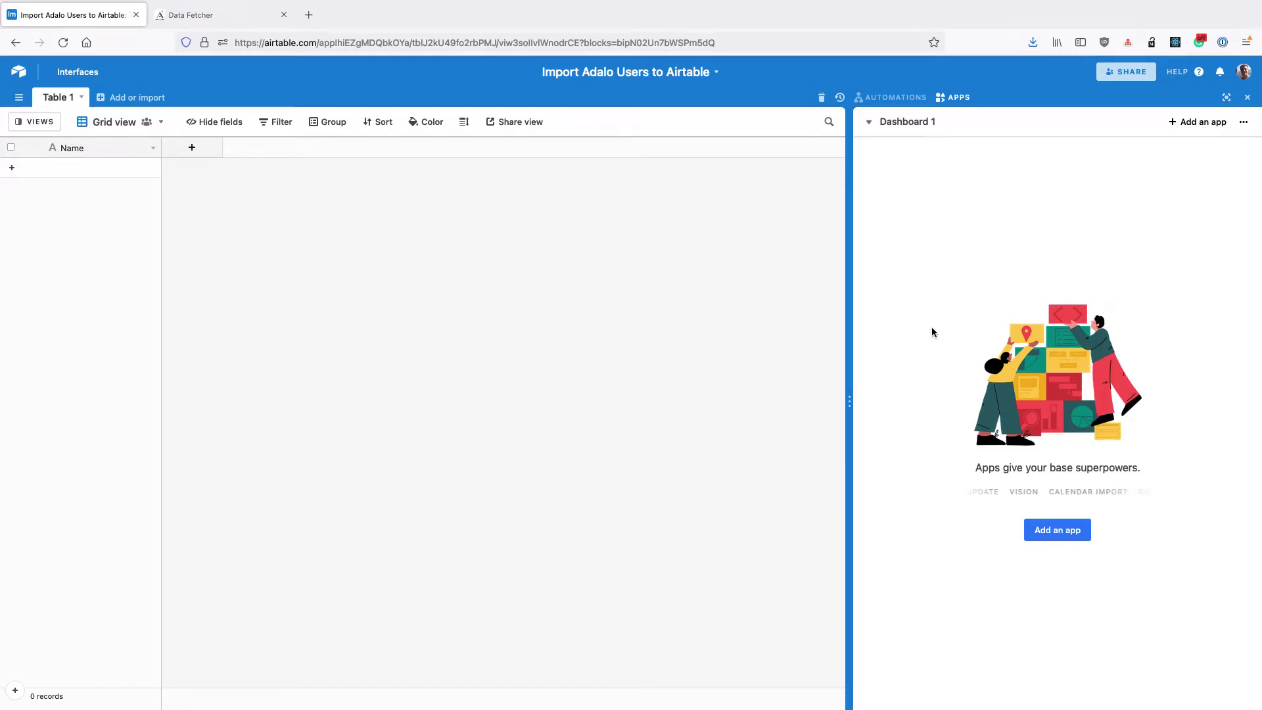
Search the app marketplace for 'fetch' and add the Data Fetcher app to the base
{"action": "left_click", "coordinate": [1052, 531]}
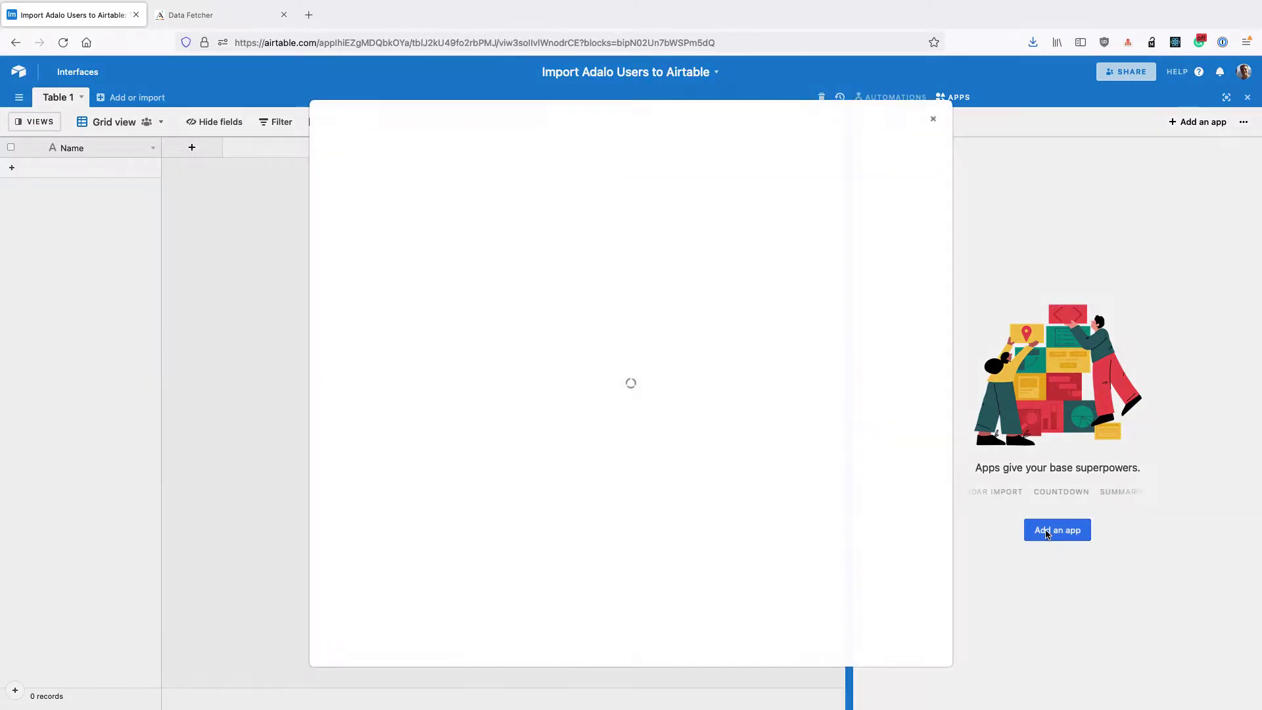
{"action": "left_click", "coordinate": [829, 165]}
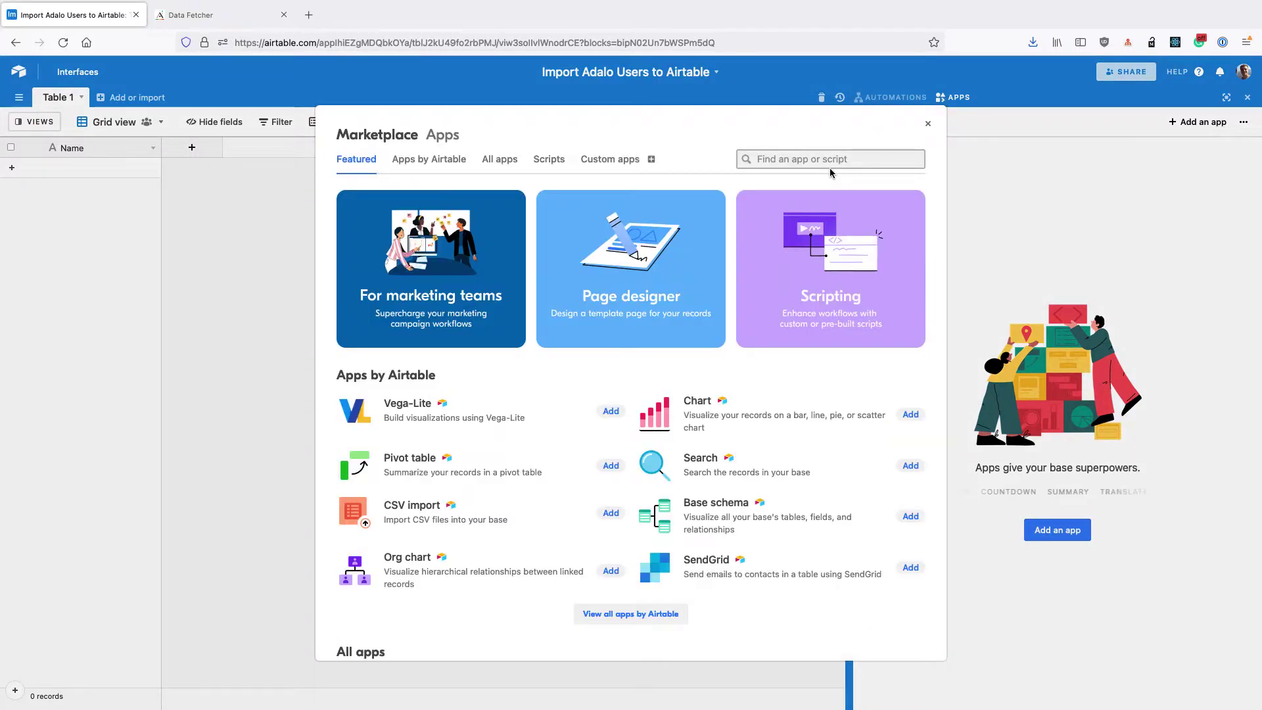
{"action": "type", "text": "fetch"}
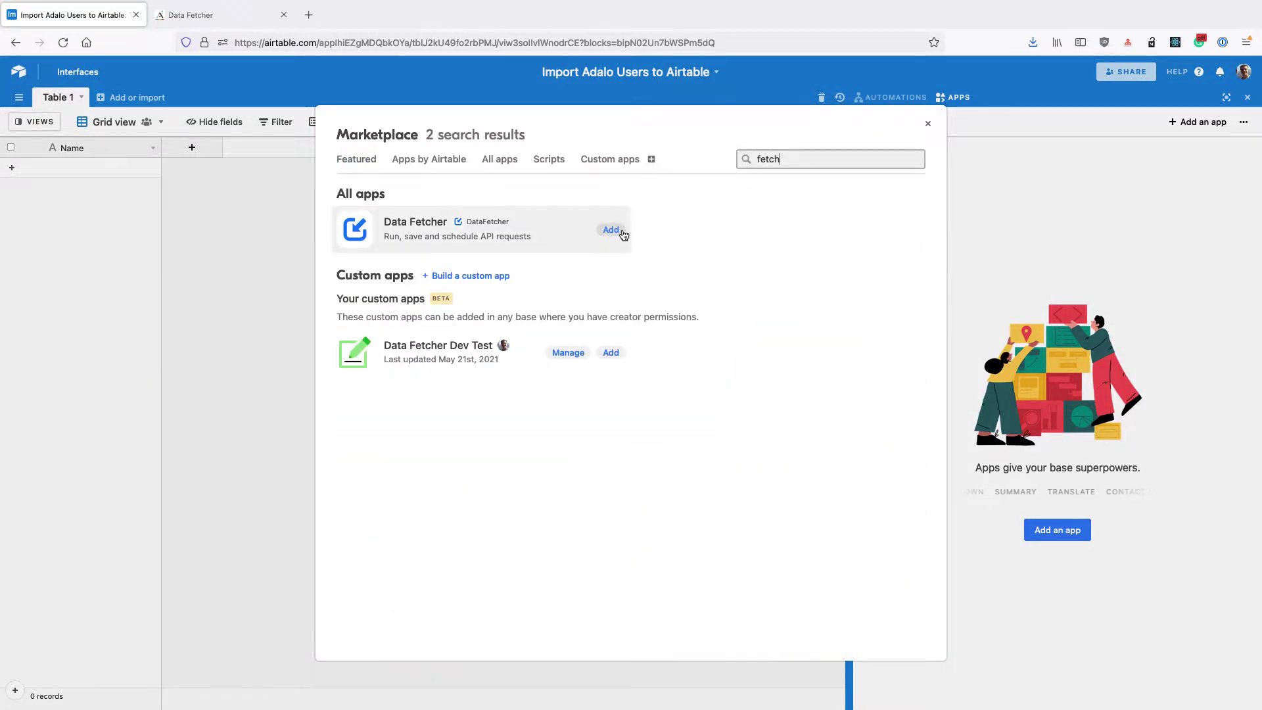
{"action": "left_click", "coordinate": [618, 229]}
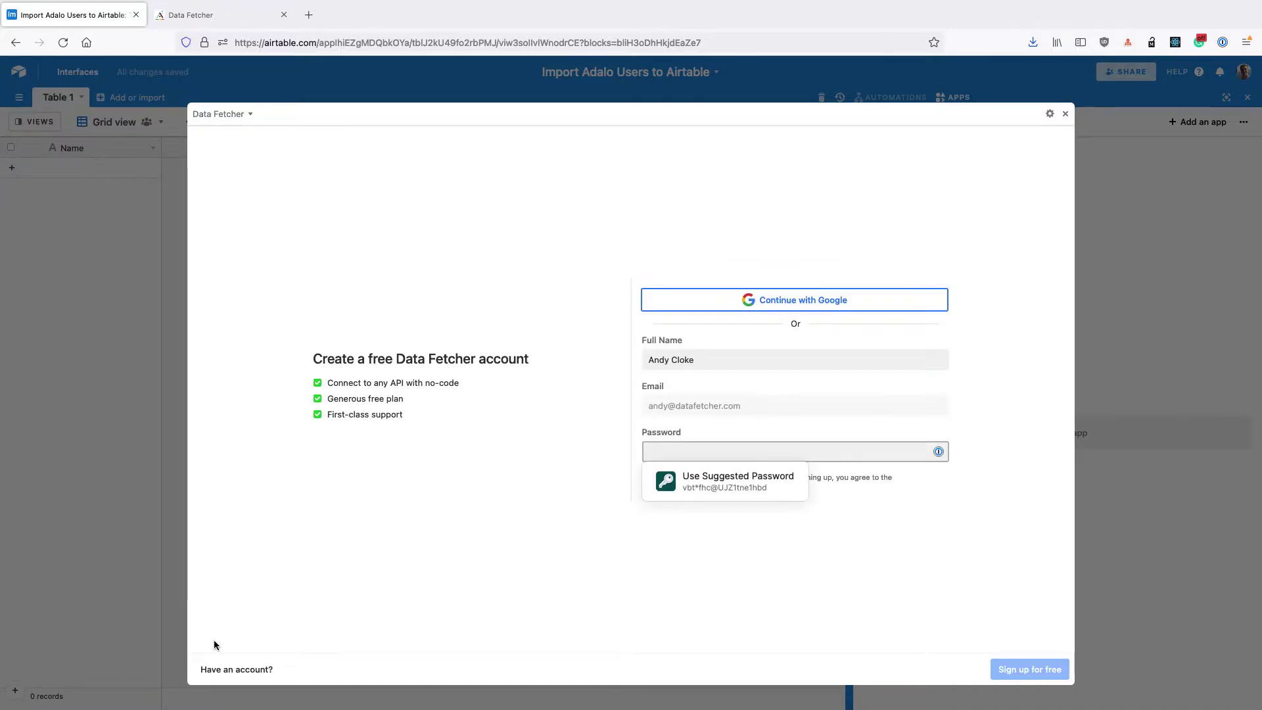
Sign in to the existing Data Fetcher account with its password and create the first request
{"action": "left_click", "coordinate": [222, 668]}
{"action": "key", "text": "super+v"}
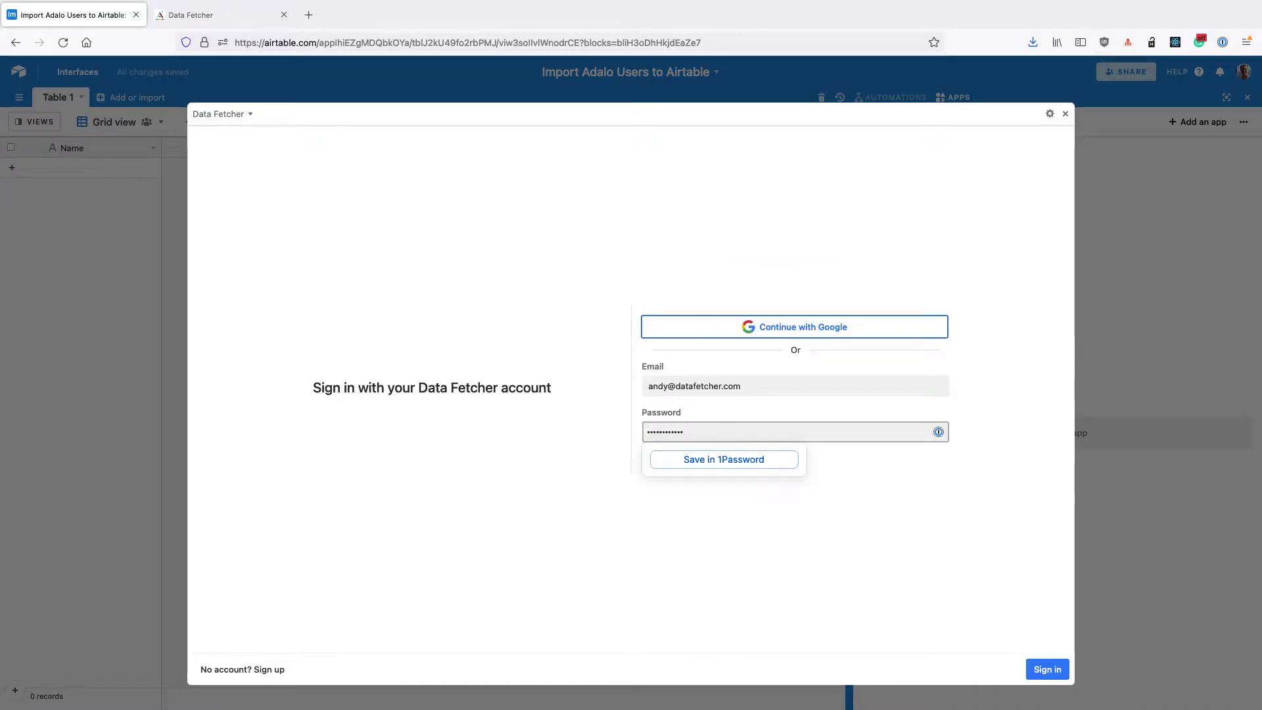
{"action": "key", "text": "Return"}
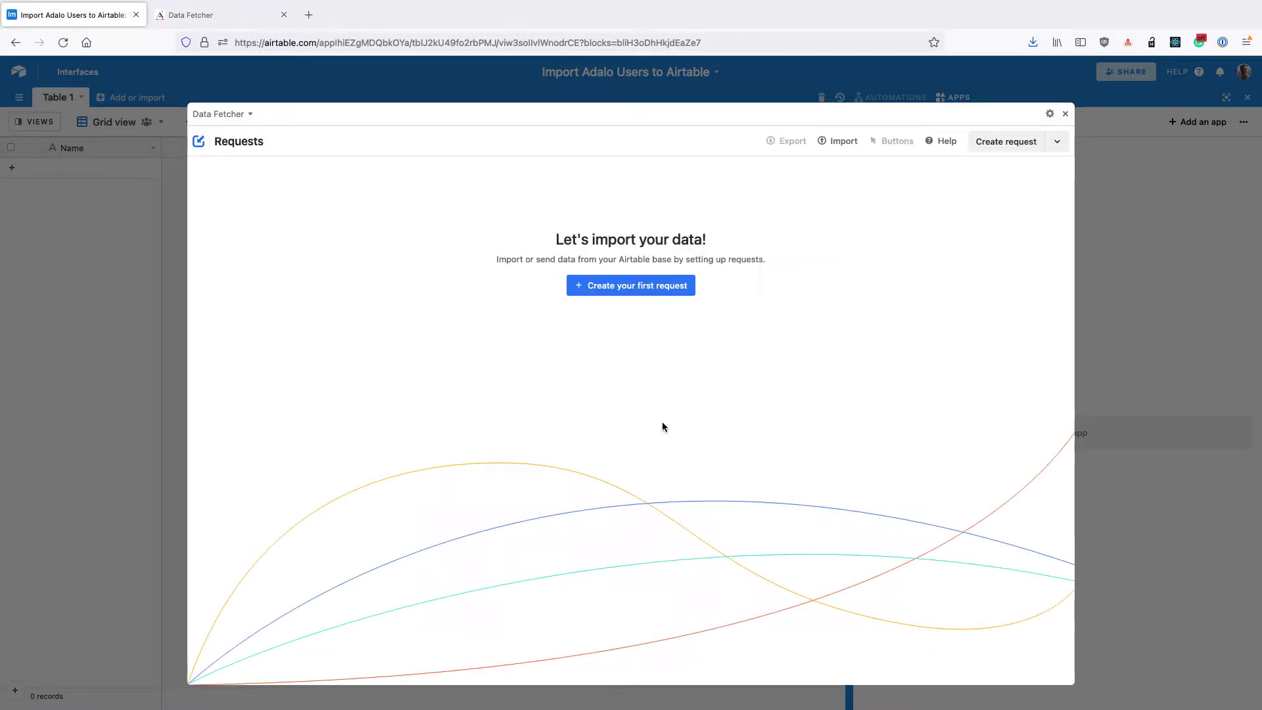
{"action": "left_click", "coordinate": [632, 291]}
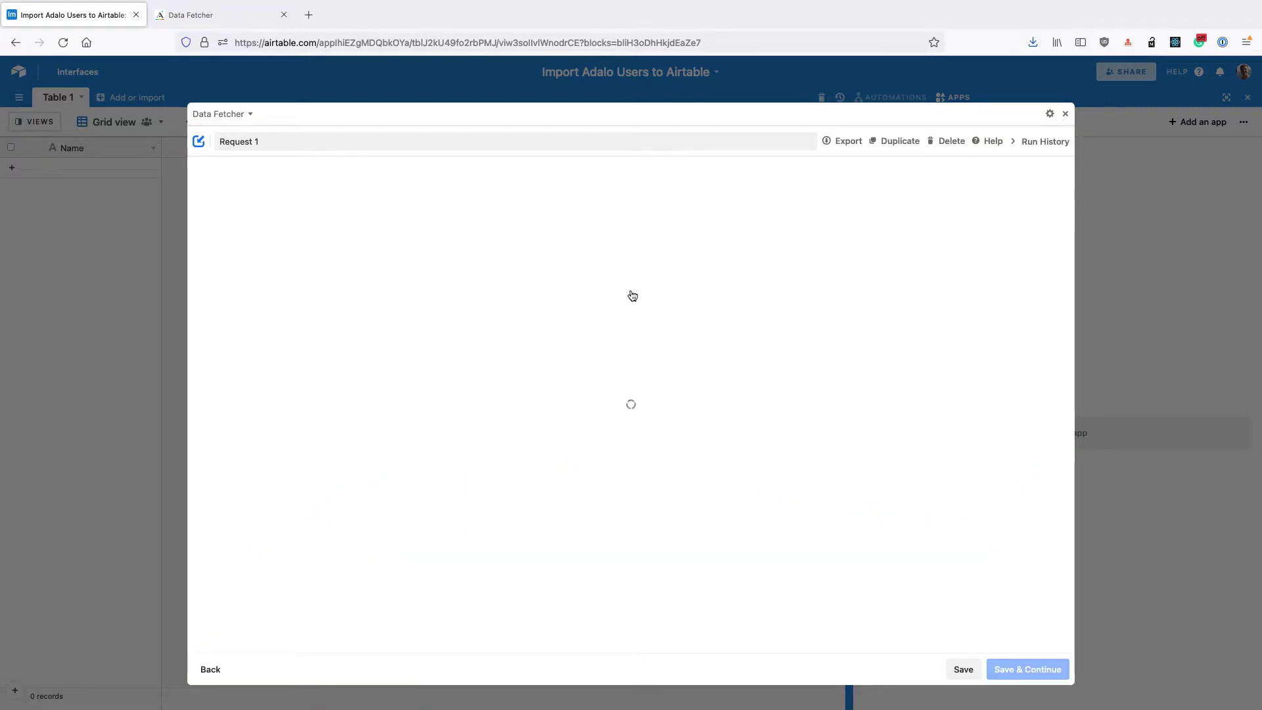
Set Request 1's application to Adalo, searching 'ada' in the Application list
{"action": "type", "text": "ada"}
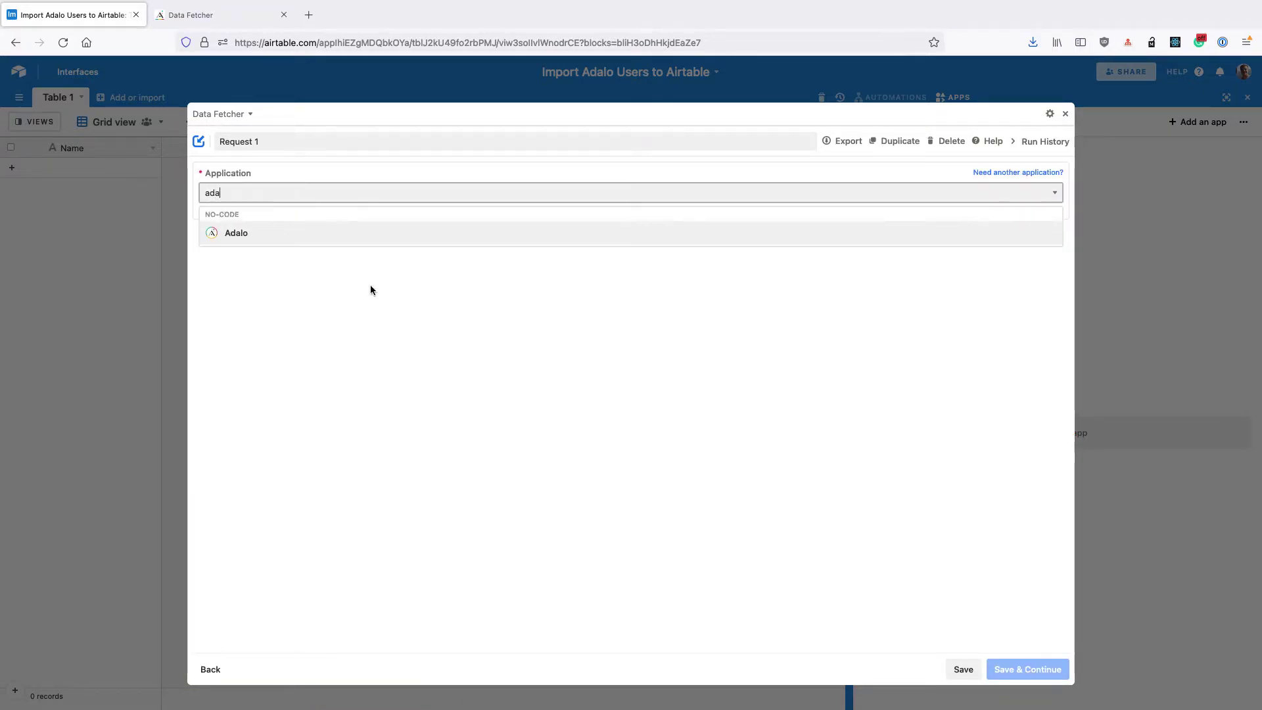
{"action": "left_click", "coordinate": [236, 233]}
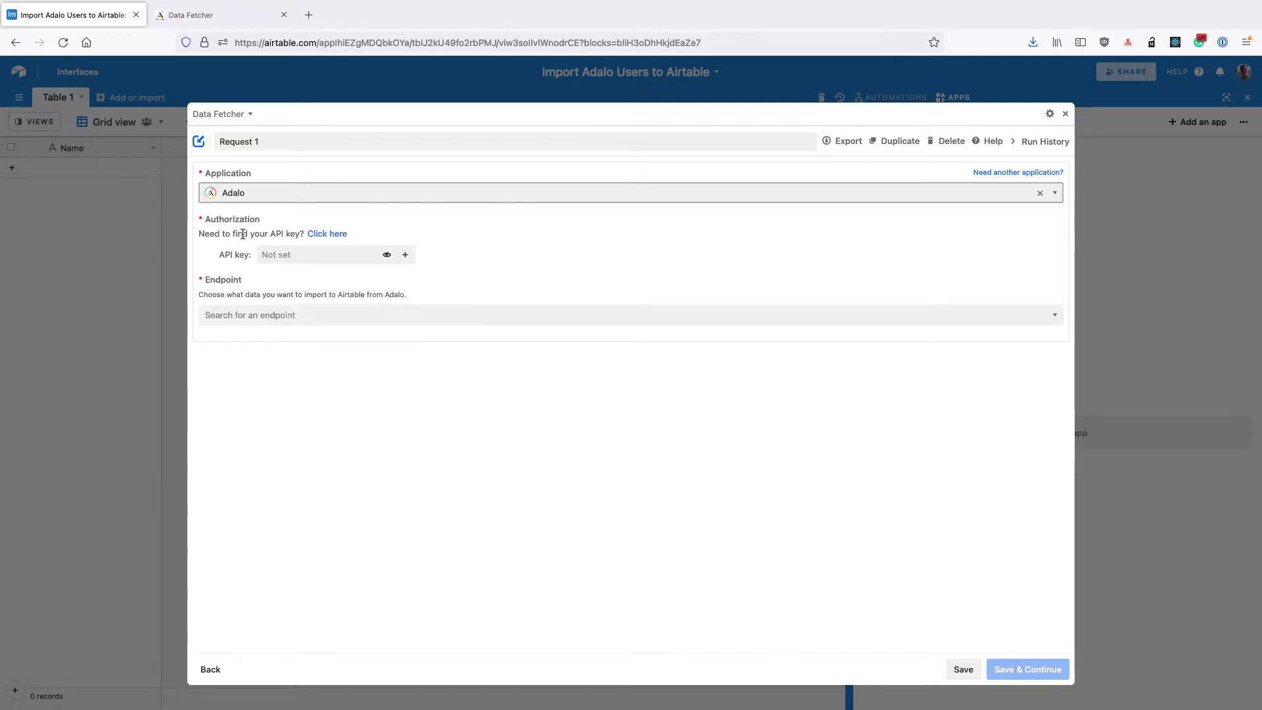
{"action": "left_click", "coordinate": [216, 24]}
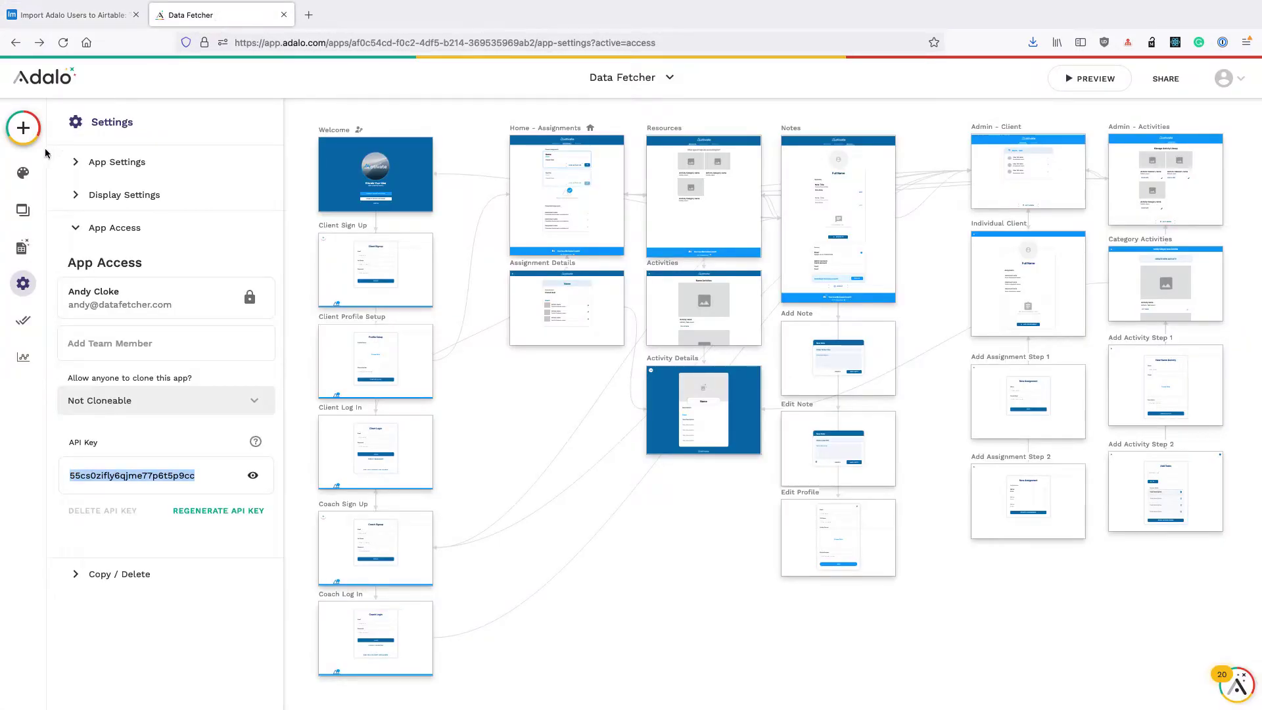
Reveal the API key under Adalo's Settings > App Access and copy it
{"action": "left_click", "coordinate": [23, 284]}
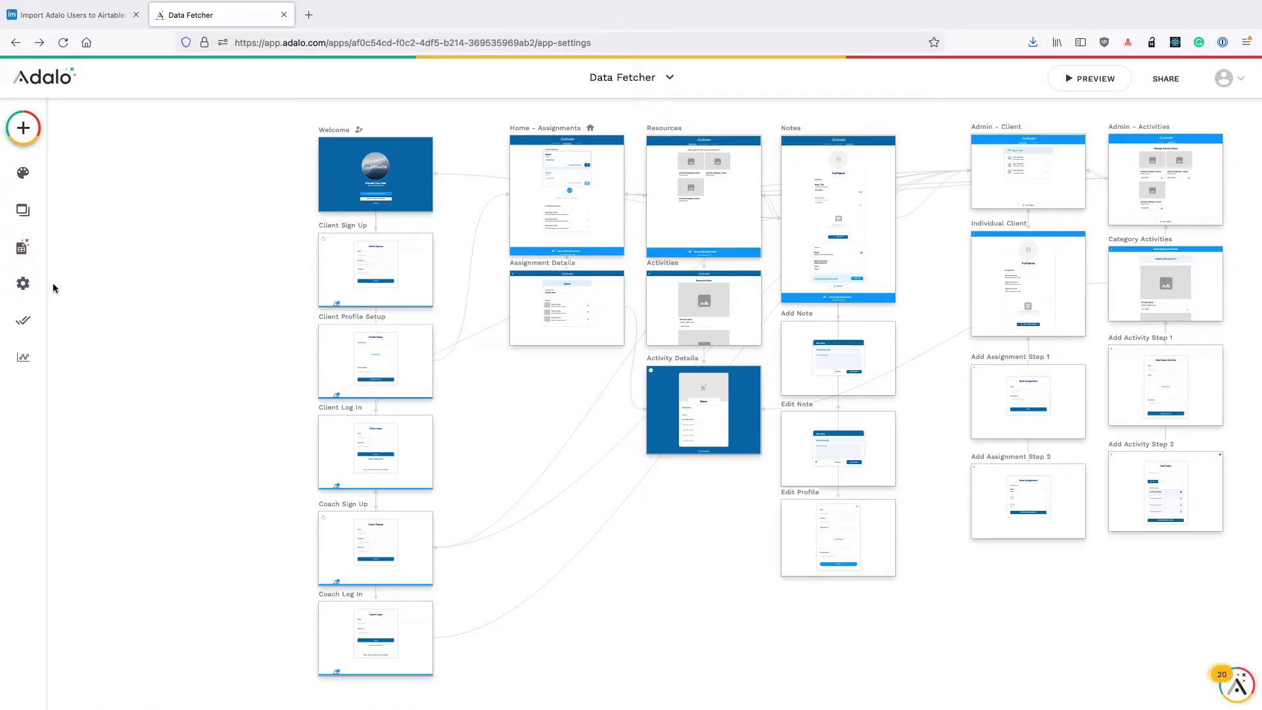
{"action": "left_click", "coordinate": [23, 283]}
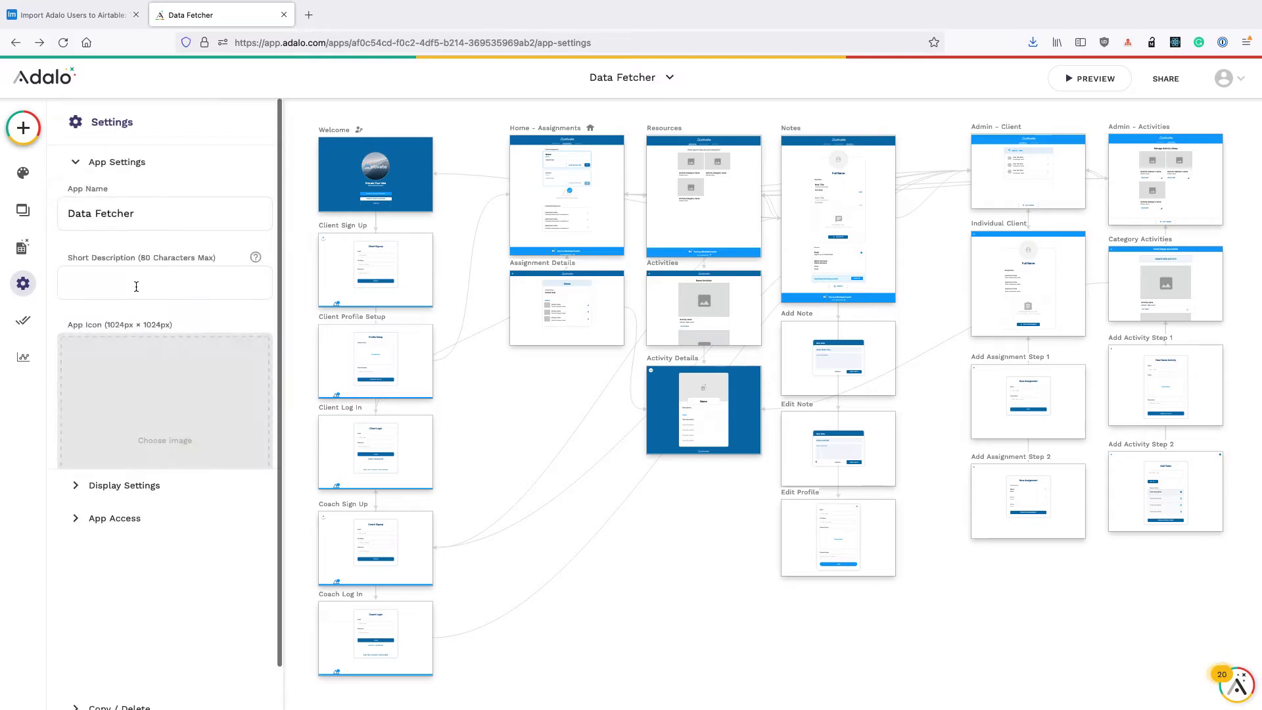
{"action": "scroll", "coordinate": [116, 556], "scroll_direction": "down", "scroll_amount": 3}
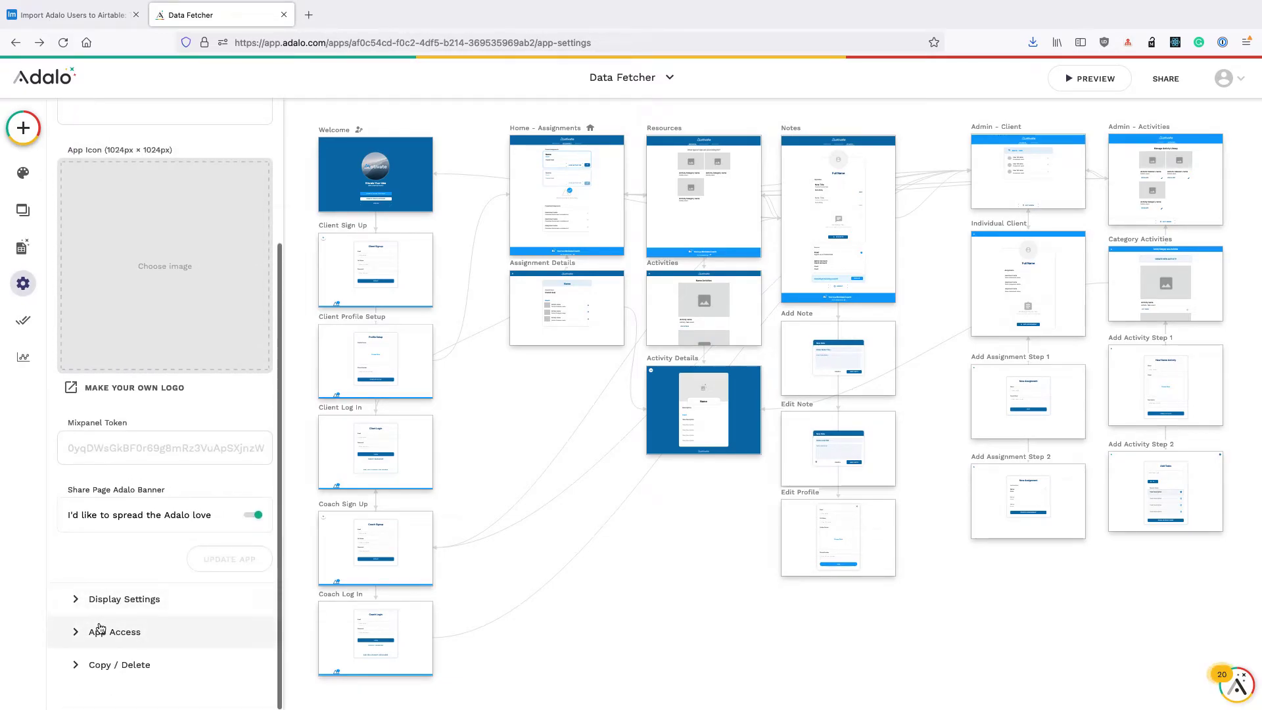
{"action": "left_click", "coordinate": [111, 612]}
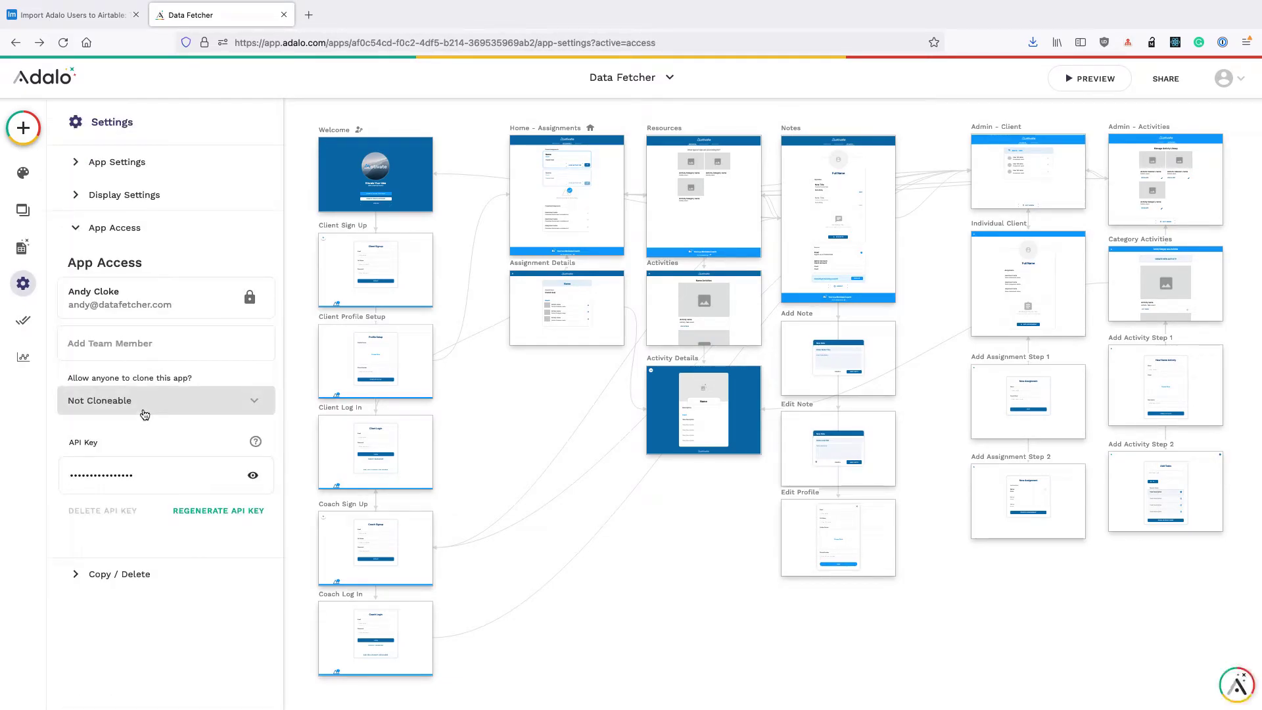
{"action": "left_click", "coordinate": [253, 477]}
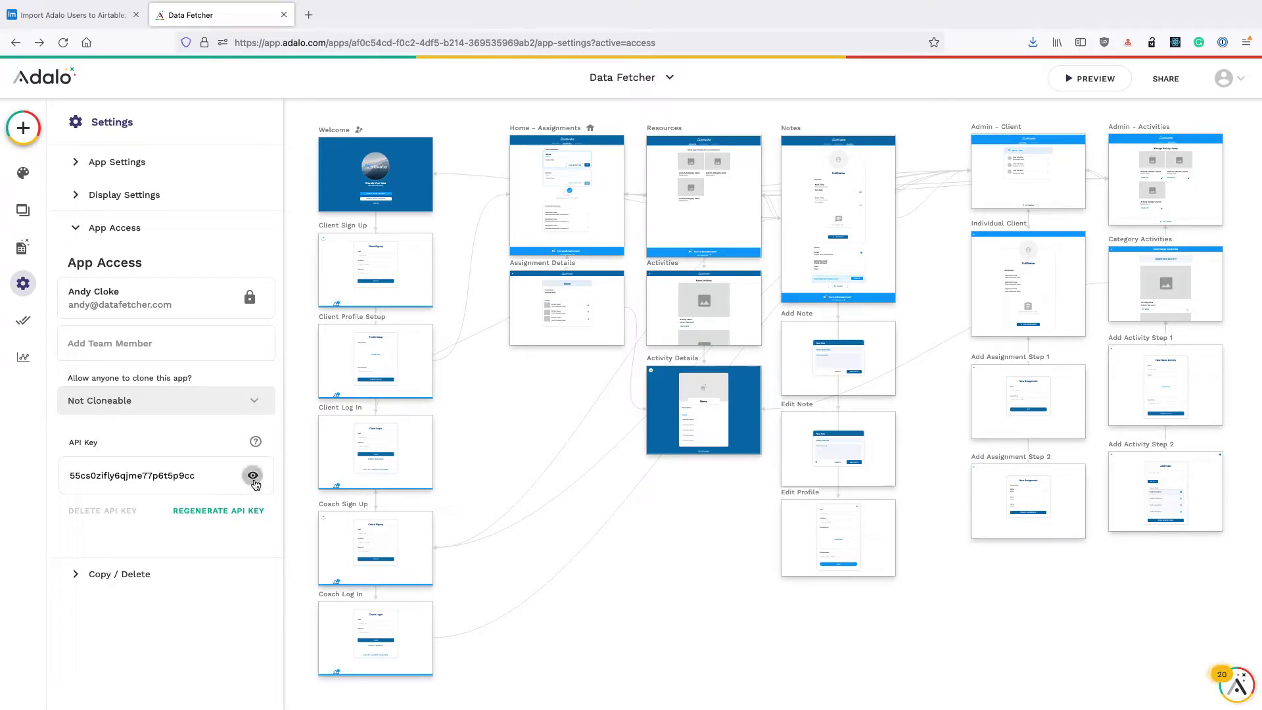
{"action": "double_click", "coordinate": [153, 474]}
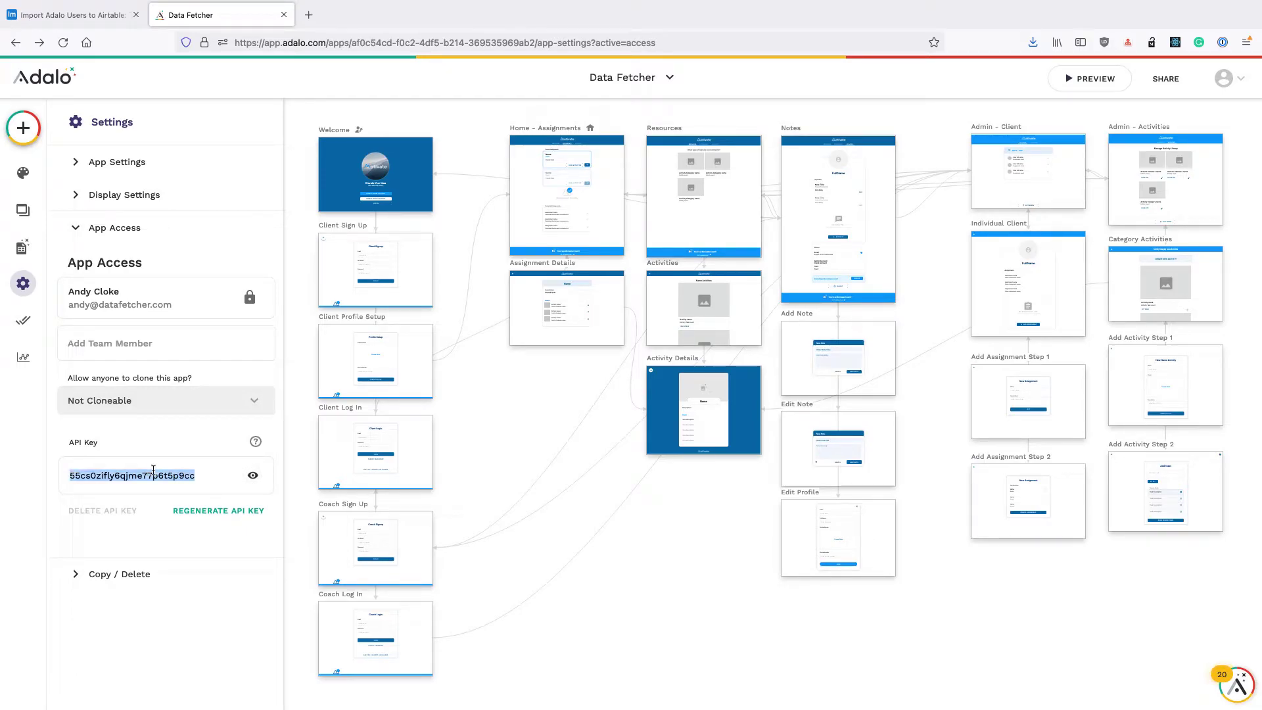
{"action": "key", "text": "ctrl+shift+Tab"}
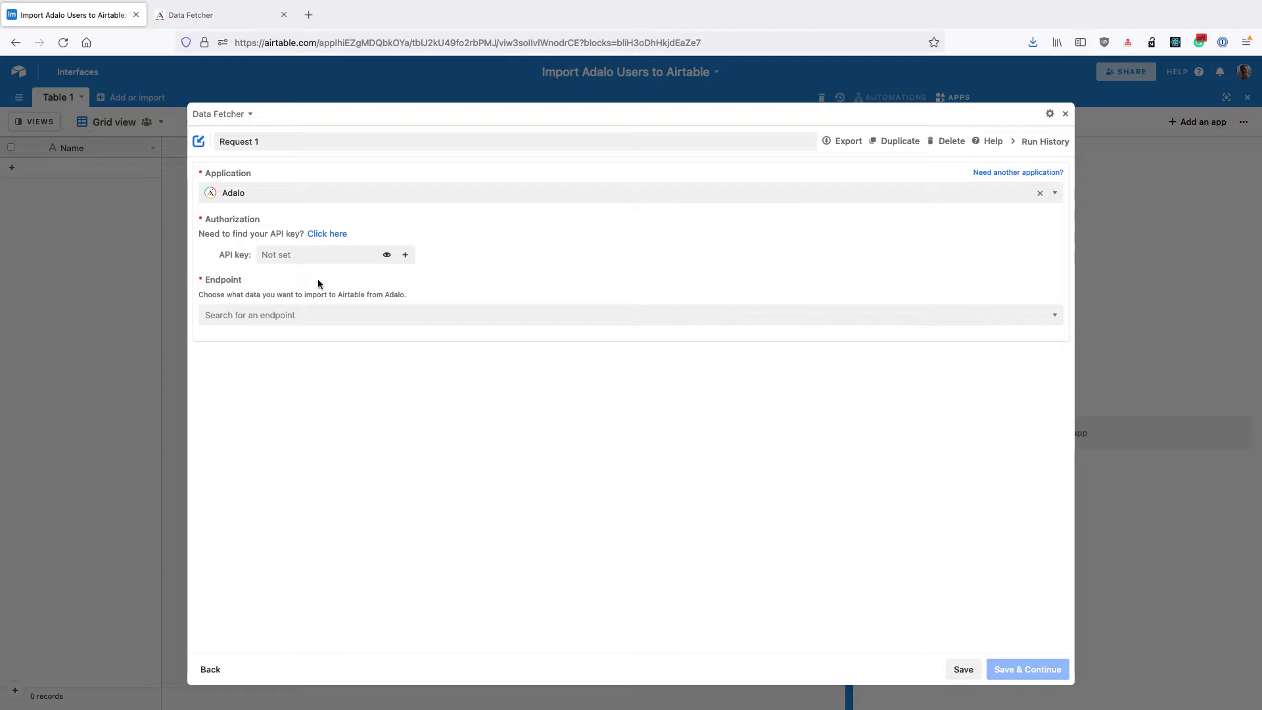
Paste the Adalo API key and choose the 'Get all records in a database collection' endpoint
{"action": "left_click", "coordinate": [301, 256]}
{"action": "key", "text": "ctrl+v"}
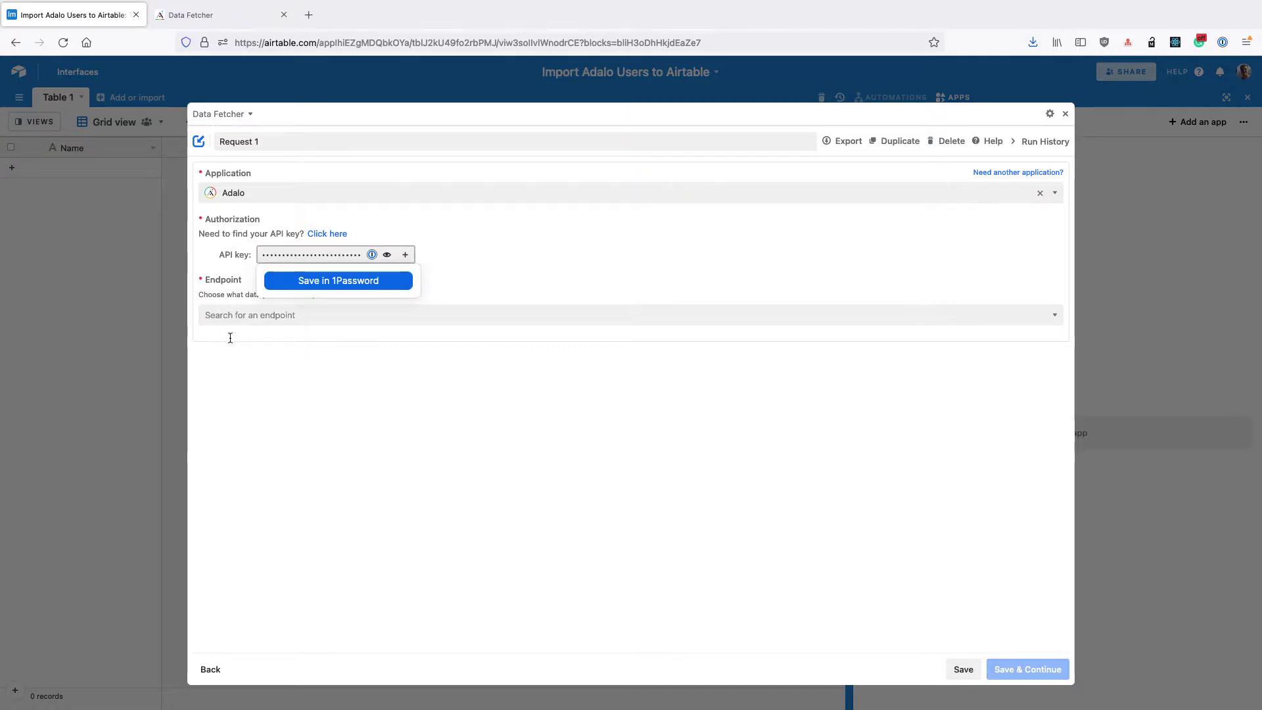
{"action": "left_click", "coordinate": [230, 315]}
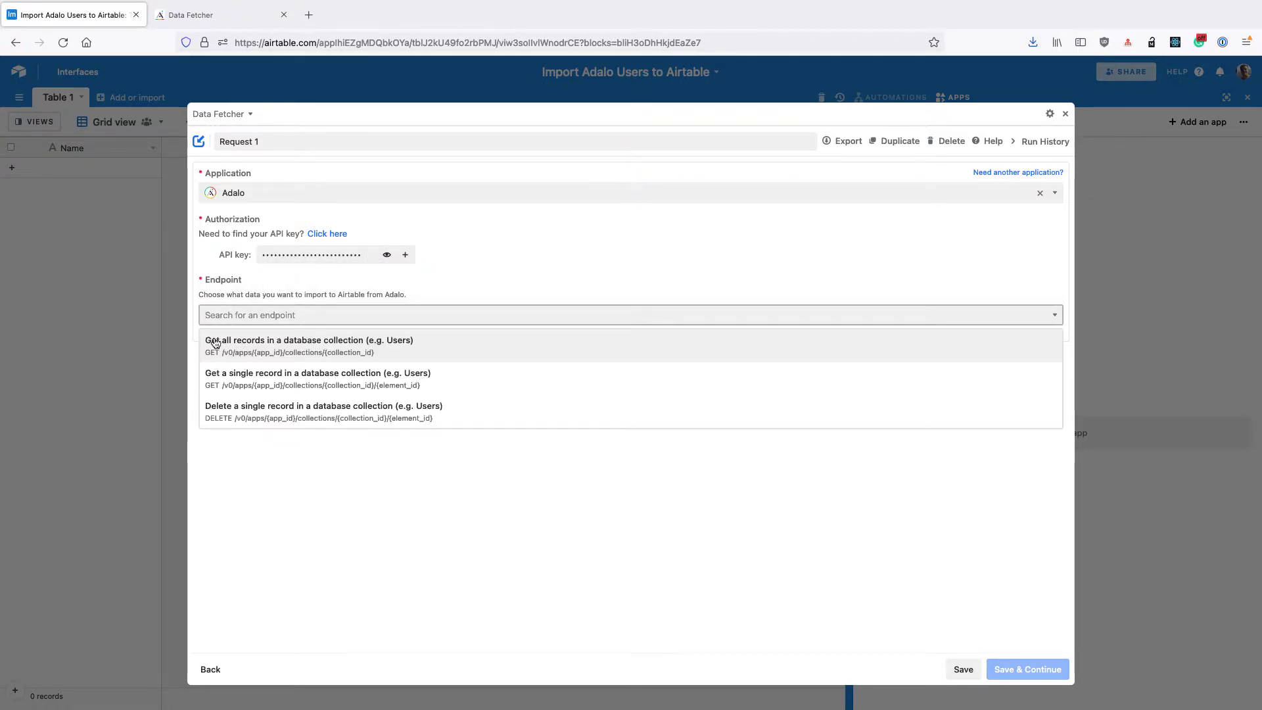
{"action": "left_click", "coordinate": [341, 348]}
Rename the request to 'Fetch Adalo Users' and save it
{"action": "triple_click", "coordinate": [293, 136]}
{"action": "type", "text": "Fetch Adalo Users"}
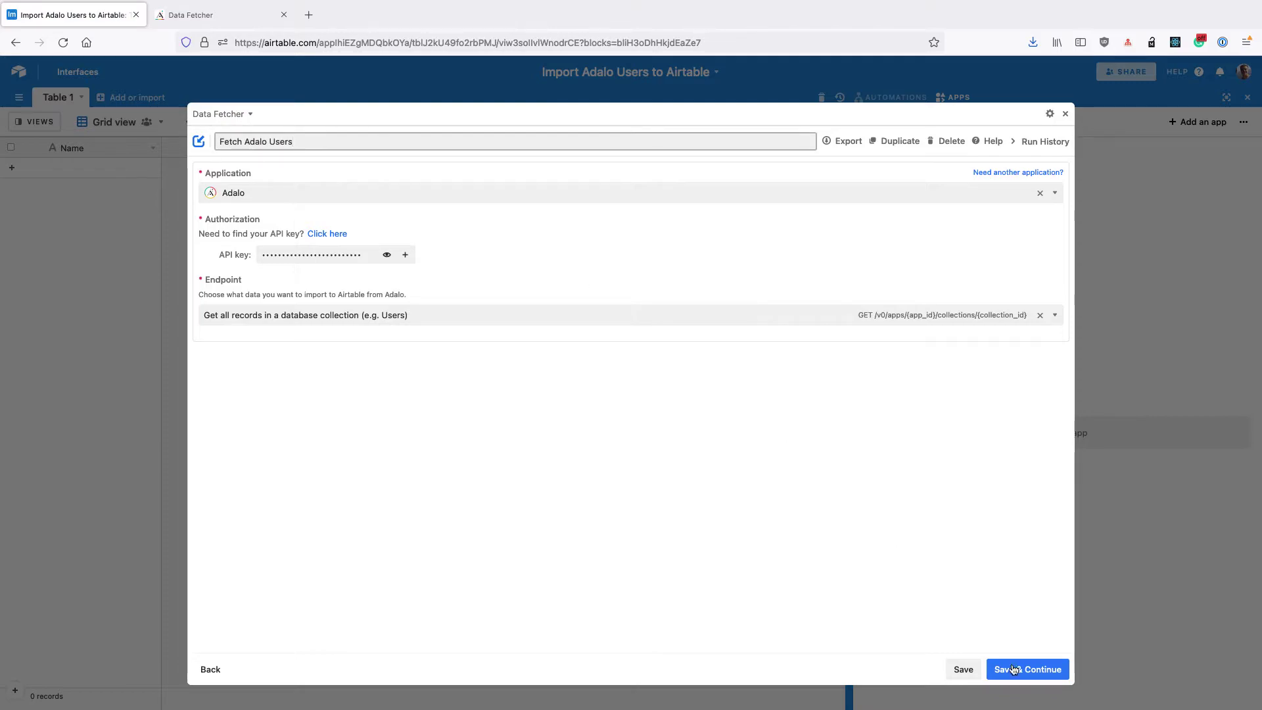
{"action": "left_click", "coordinate": [1012, 669]}
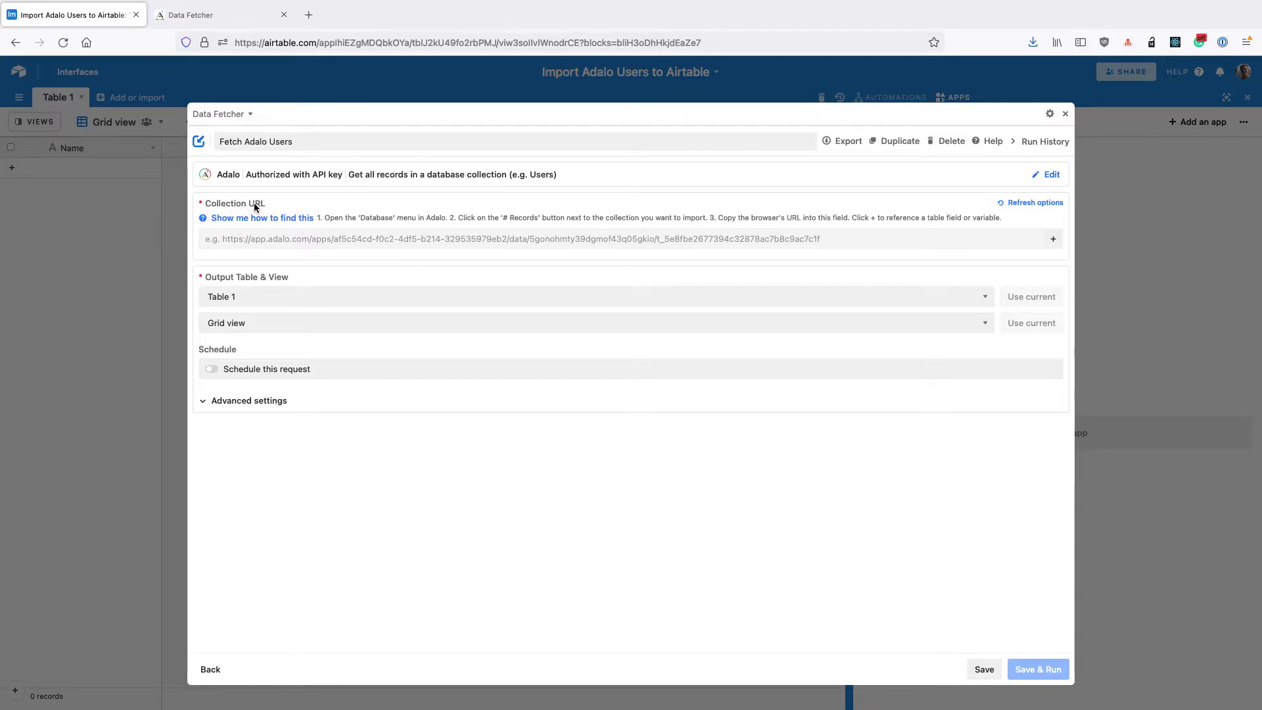
{"action": "left_click", "coordinate": [225, 15]}
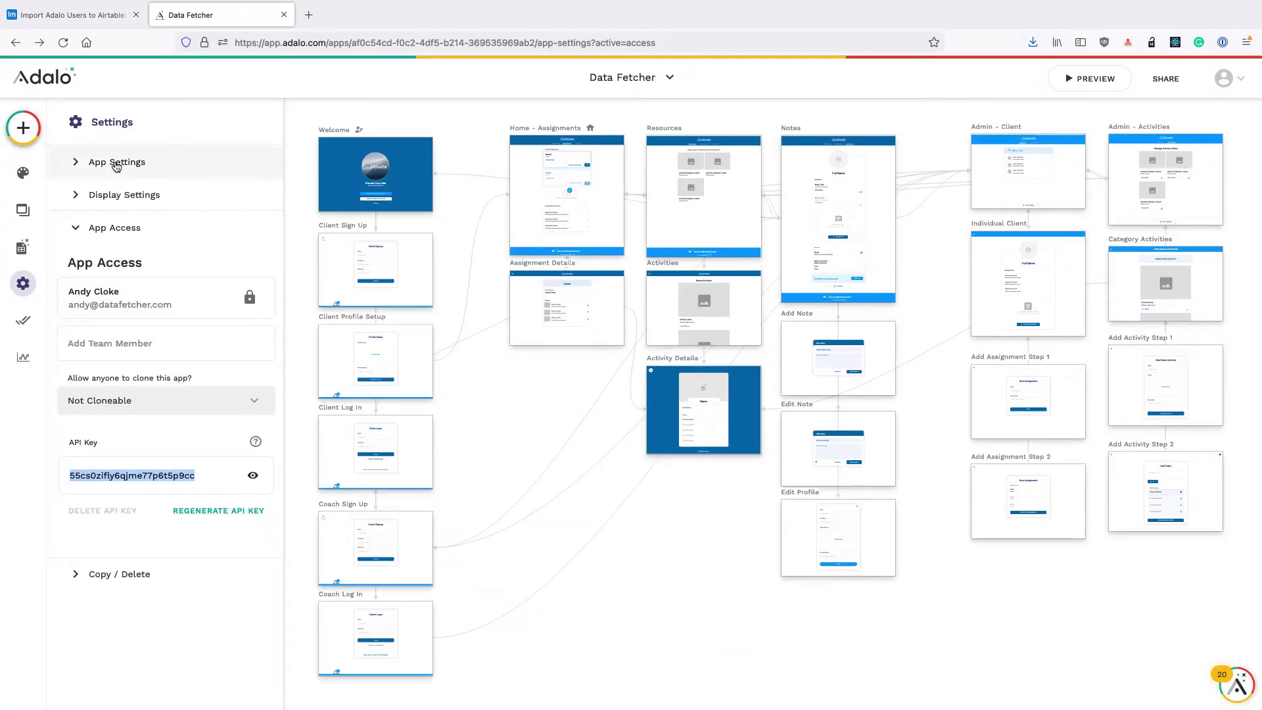
Open the Users collection's 124 records in Adalo's database and select the page URL
{"action": "left_click", "coordinate": [18, 252]}
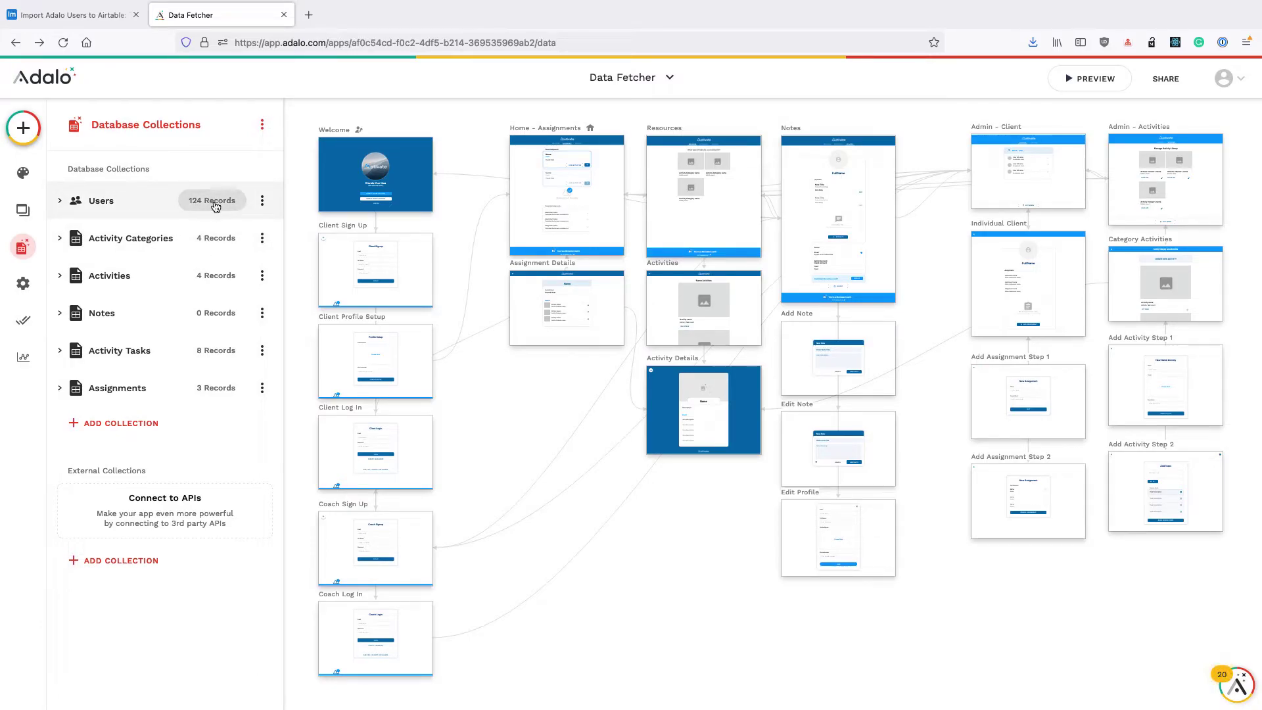
{"action": "left_click", "coordinate": [215, 205]}
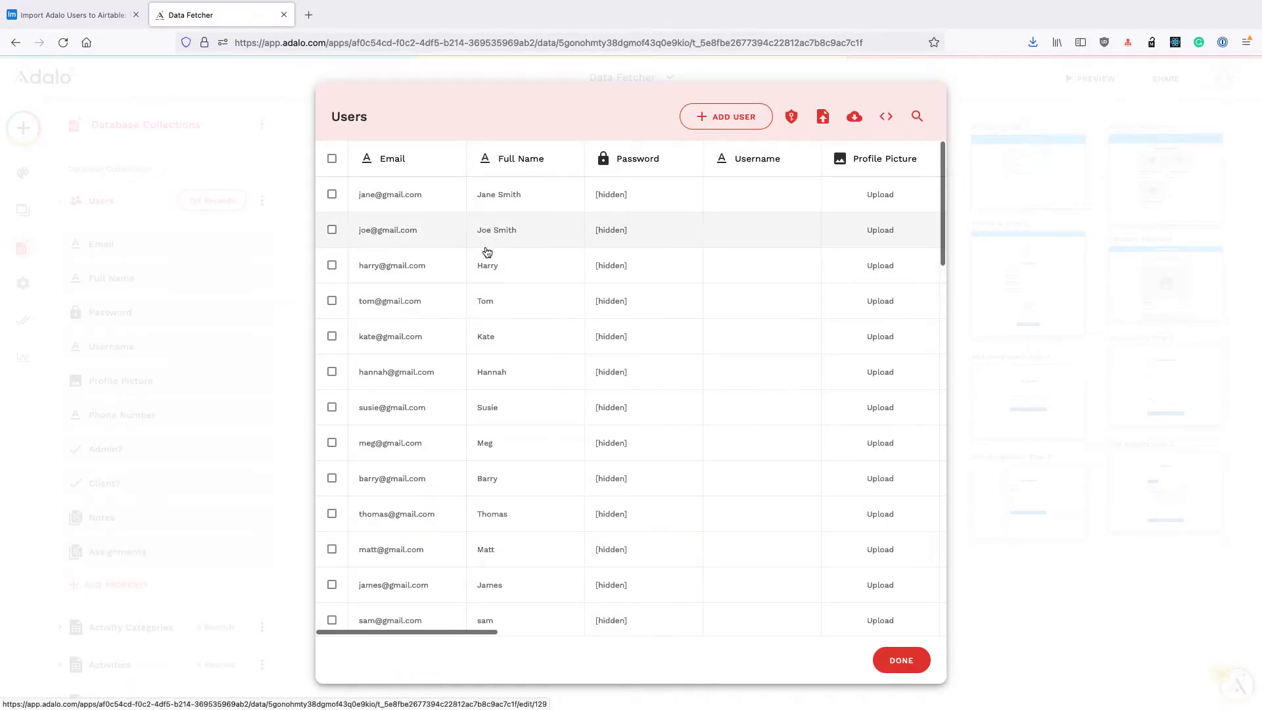
{"action": "left_click", "coordinate": [446, 43]}
{"action": "key", "text": "super+c"}
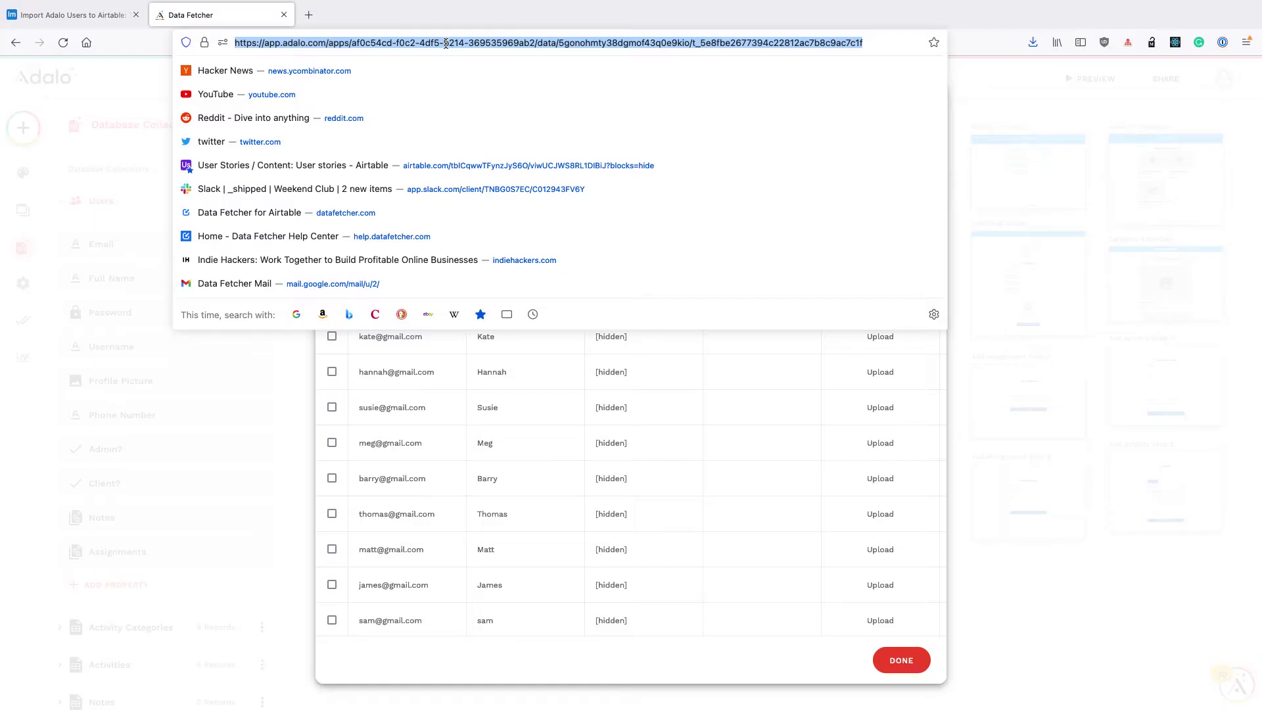
Paste the Users collection URL, run the request into Table 1, and hide the output-table warning
{"action": "left_click", "coordinate": [95, 17]}
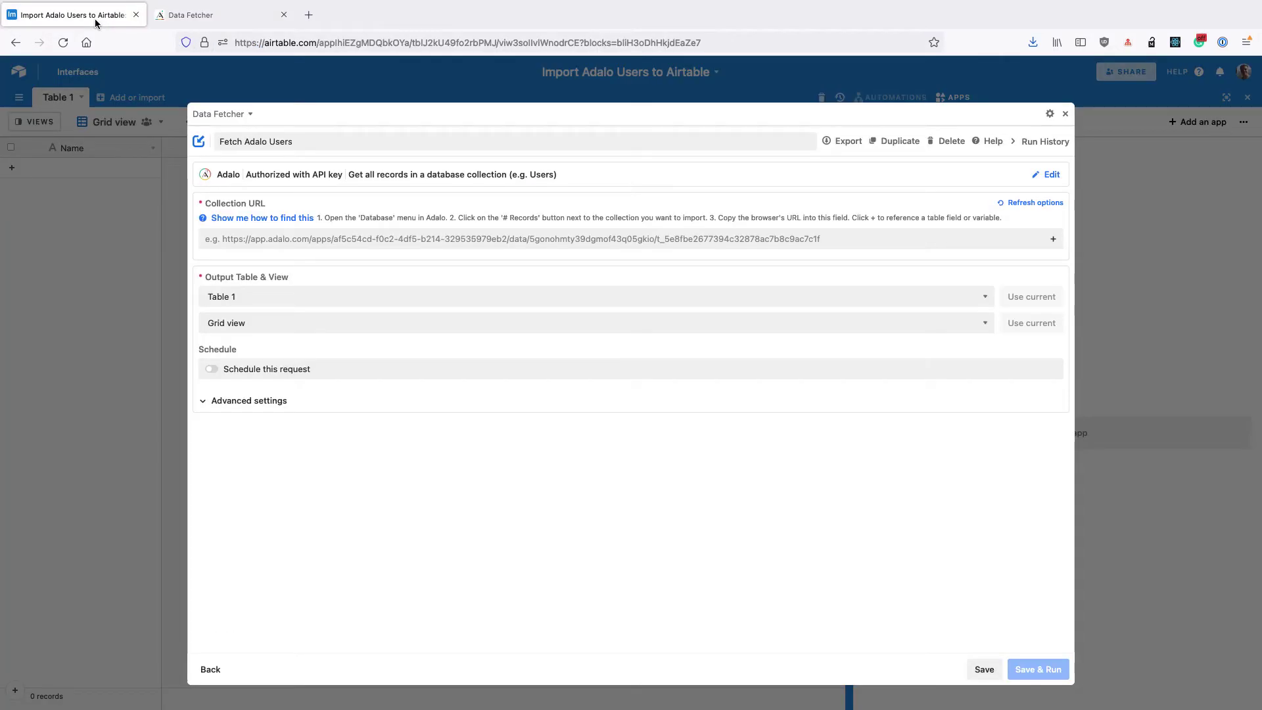
{"action": "left_click", "coordinate": [270, 239]}
{"action": "key", "text": "super+v"}
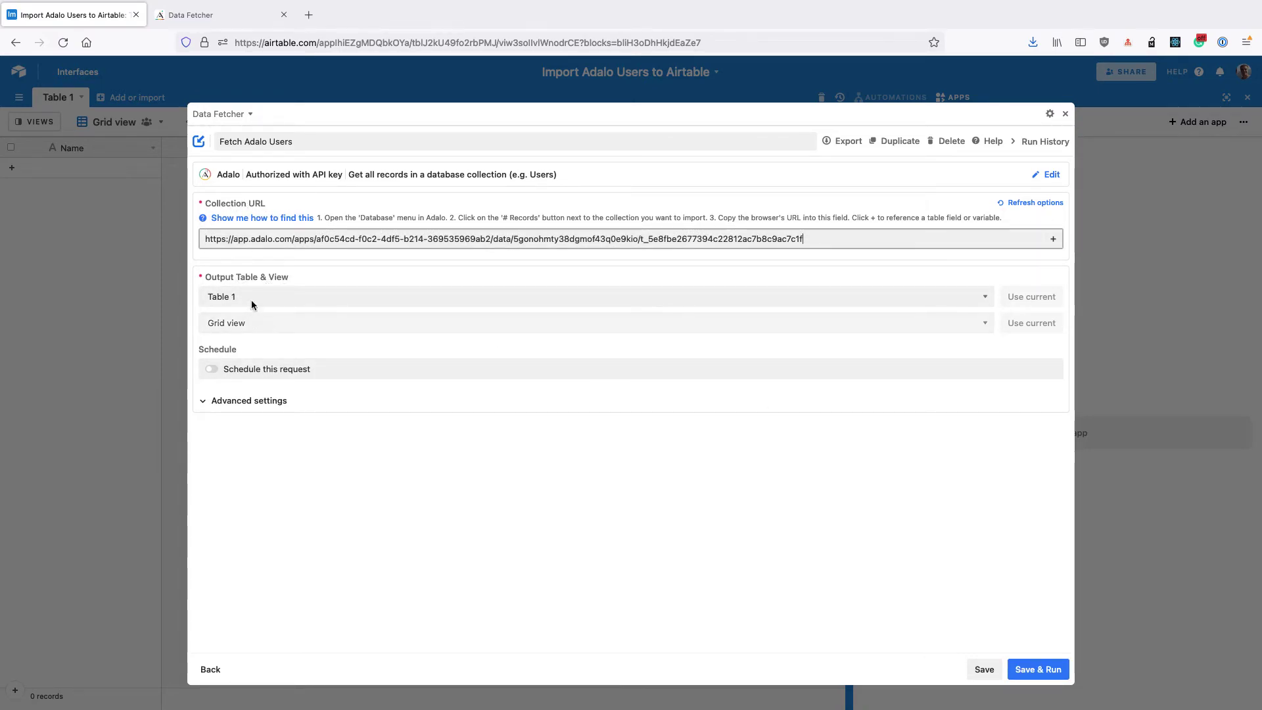
{"action": "left_click", "coordinate": [1024, 669]}
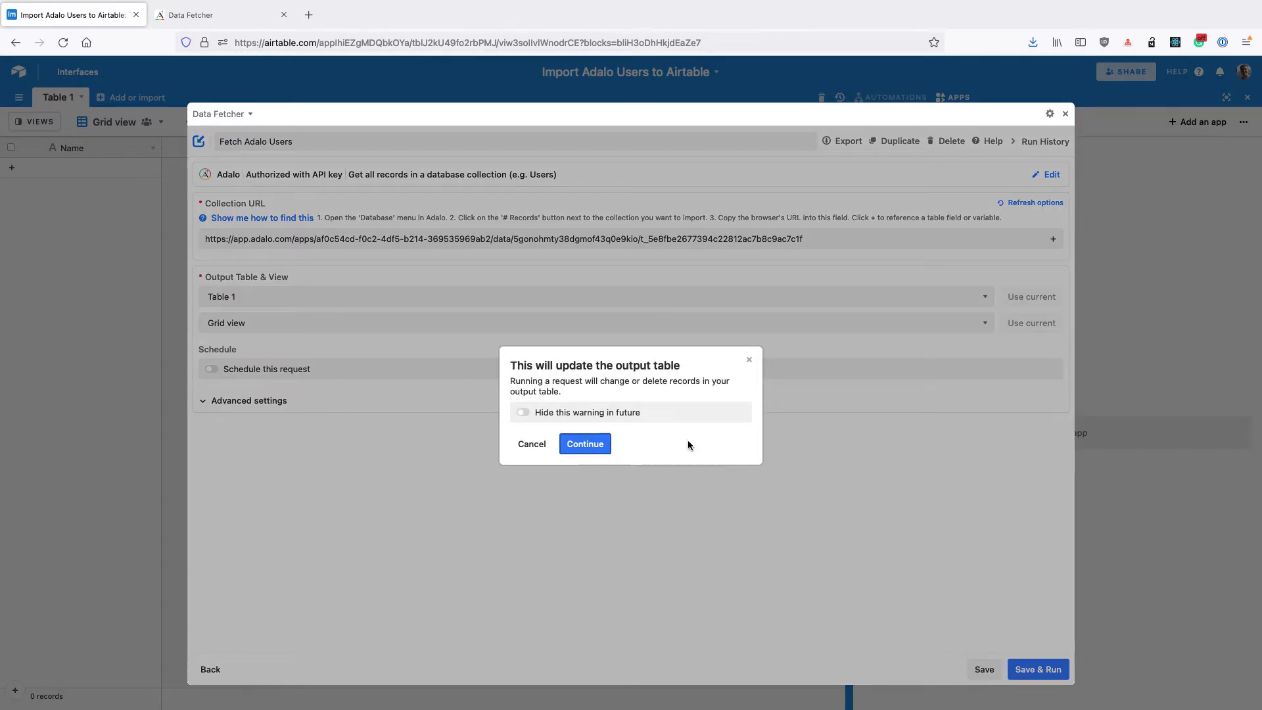
{"action": "left_click", "coordinate": [565, 414]}
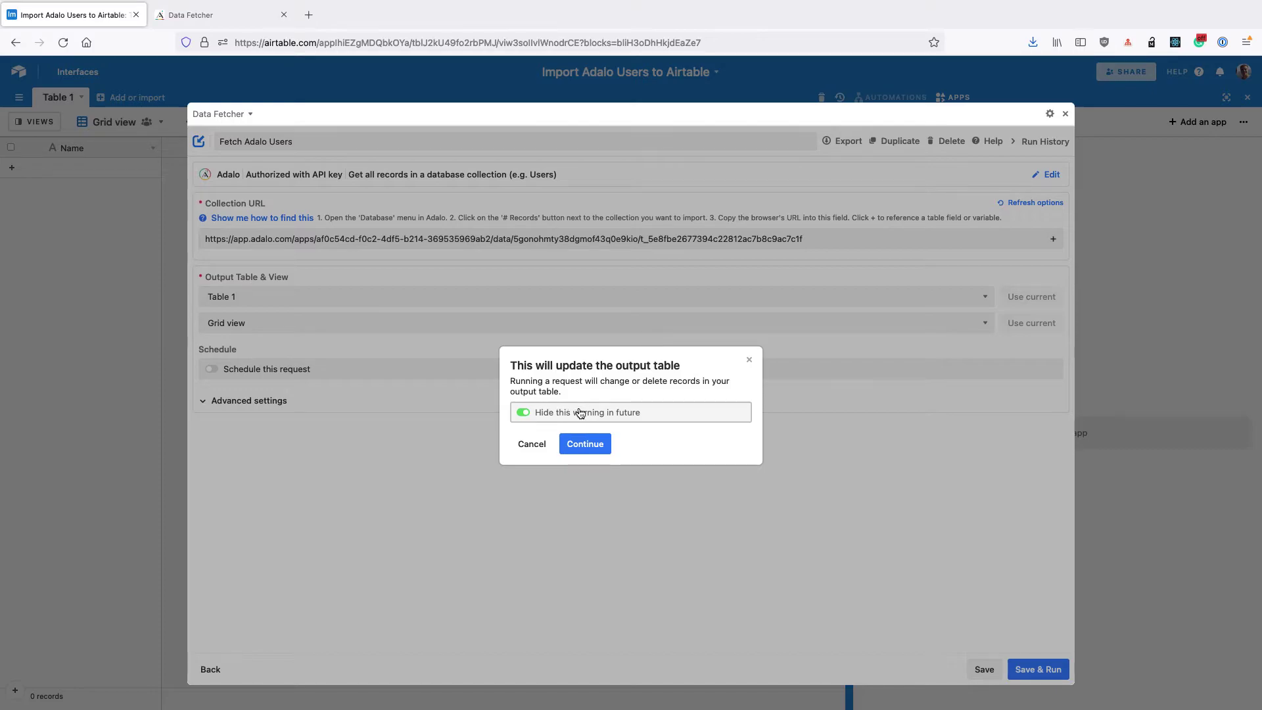
{"action": "left_click", "coordinate": [579, 444]}
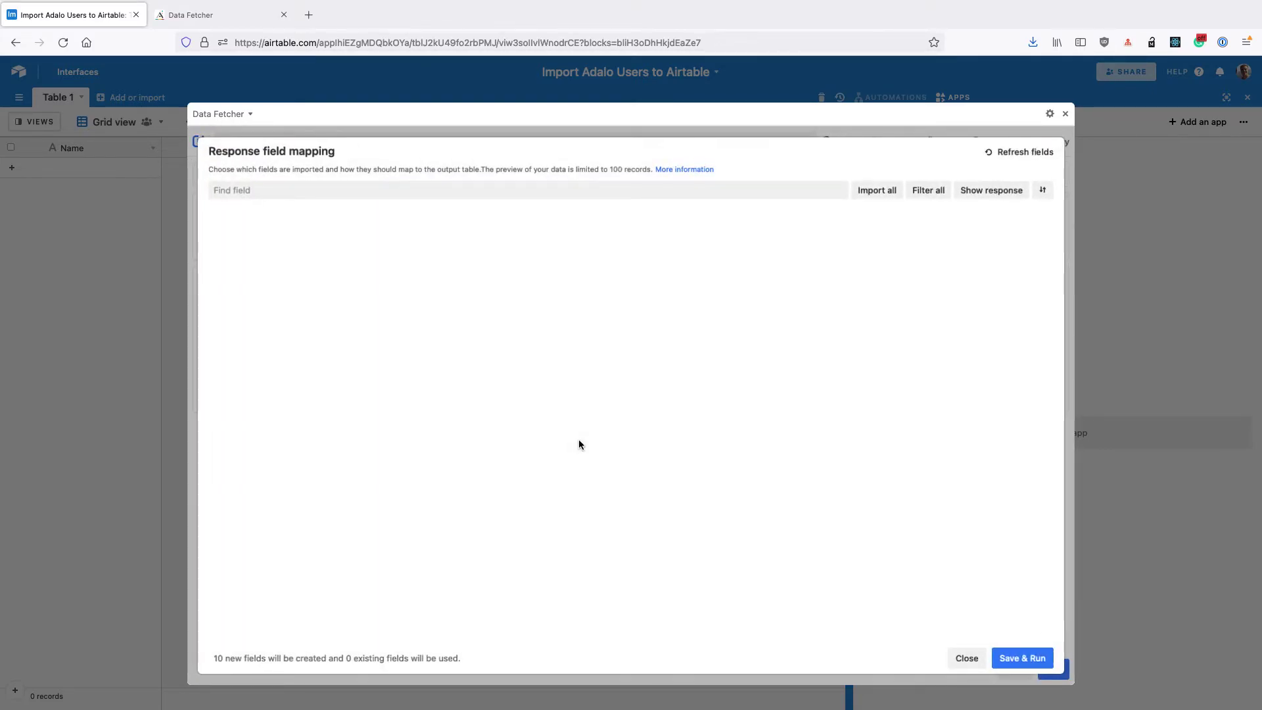
Filter out all response fields except Id, Email and Full Name
{"action": "scroll", "coordinate": [614, 437], "scroll_direction": "right", "scroll_amount": 3}
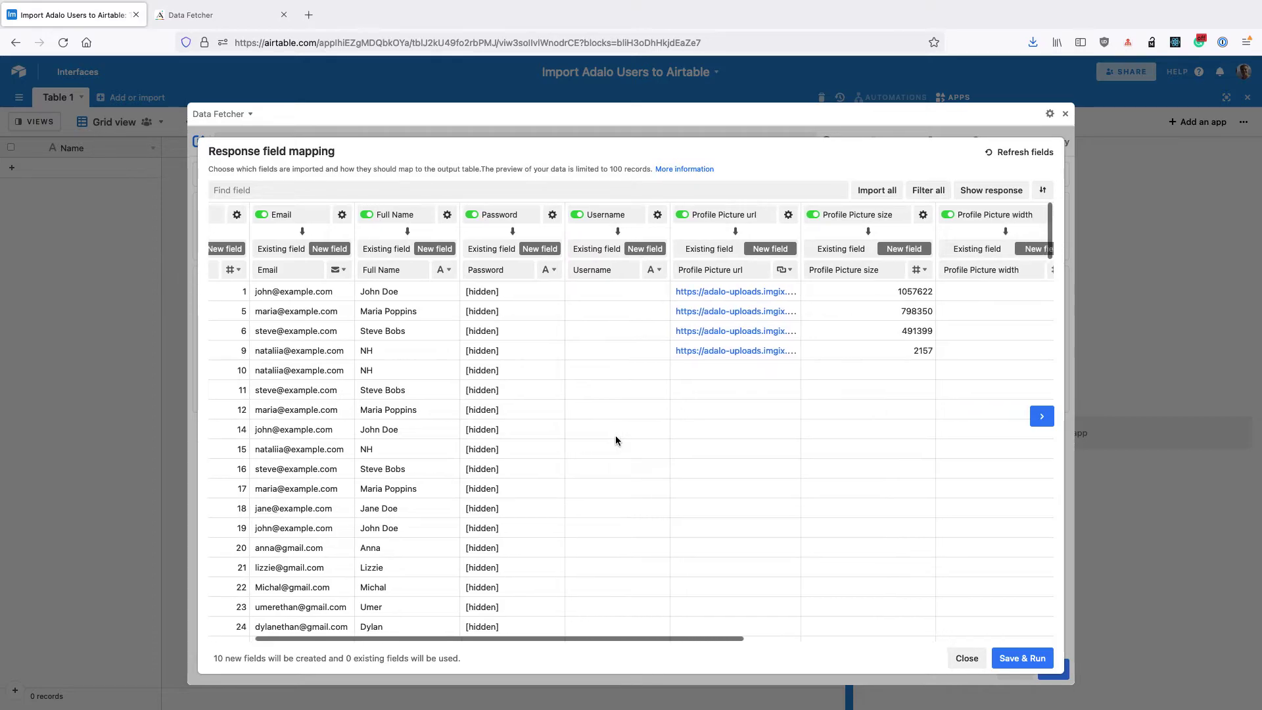
{"action": "scroll", "coordinate": [616, 440], "scroll_direction": "left", "scroll_amount": 2}
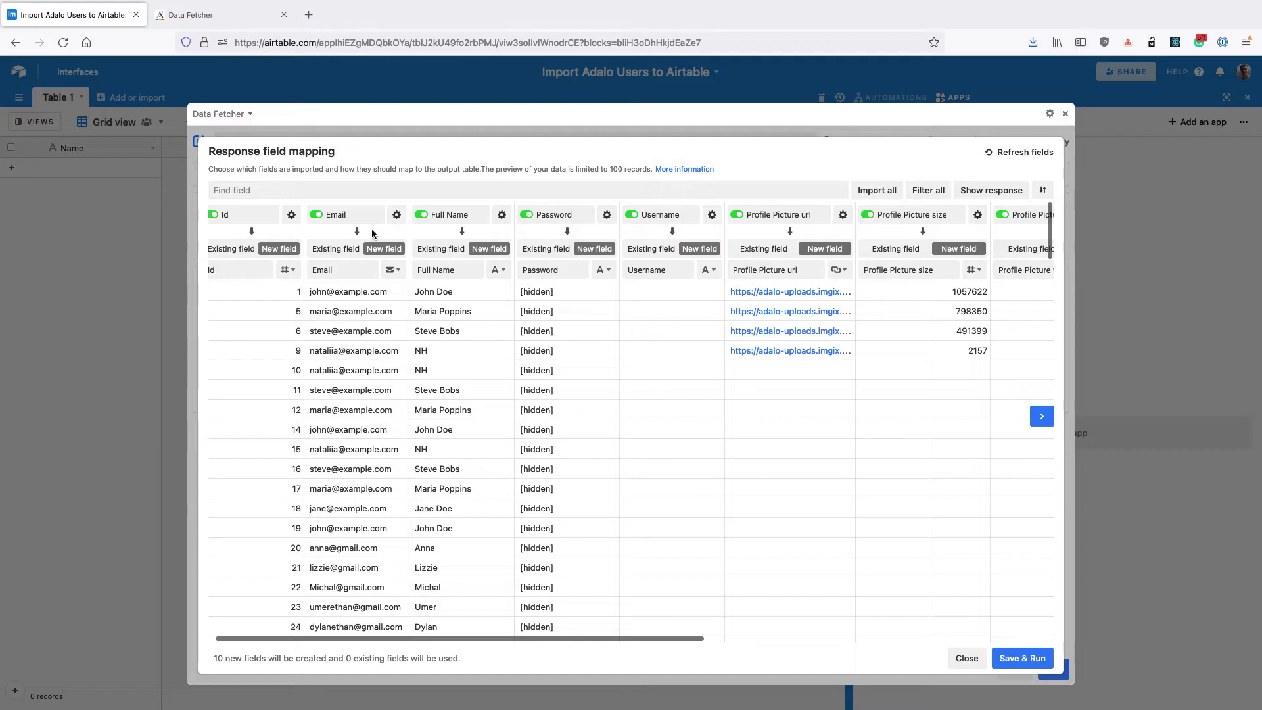
{"action": "left_click", "coordinate": [925, 197]}
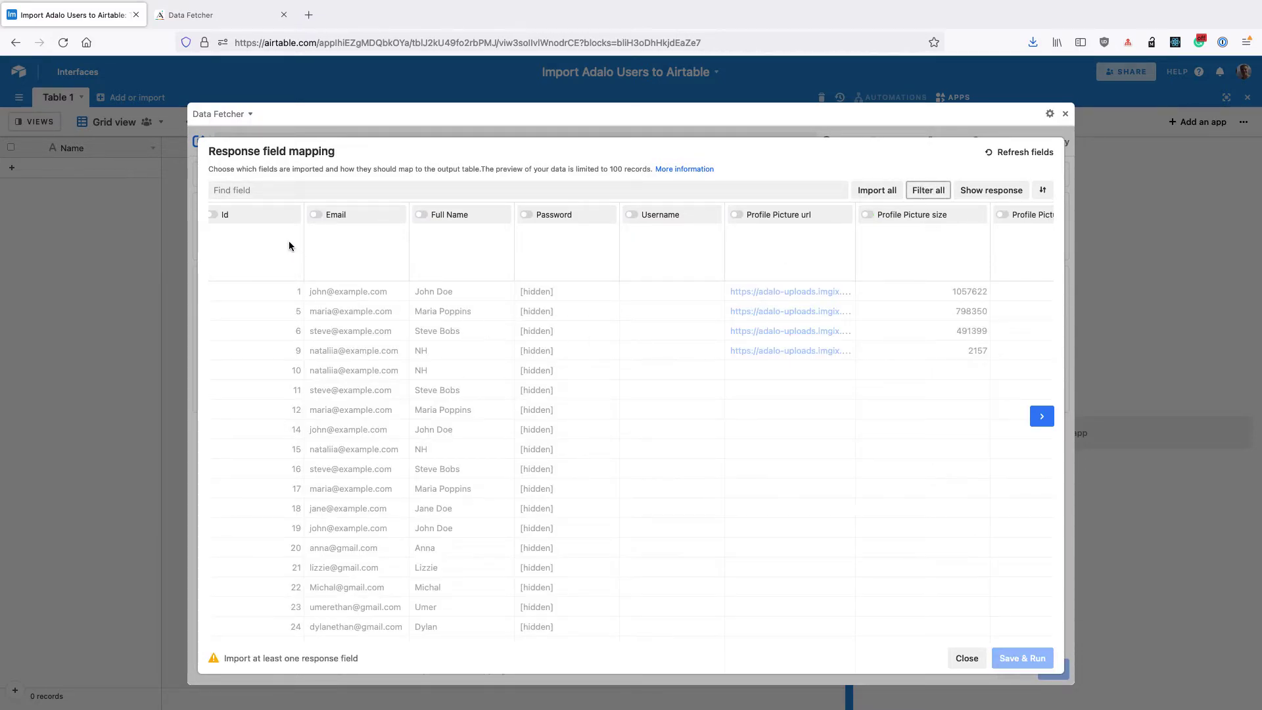
{"action": "left_click", "coordinate": [274, 227]}
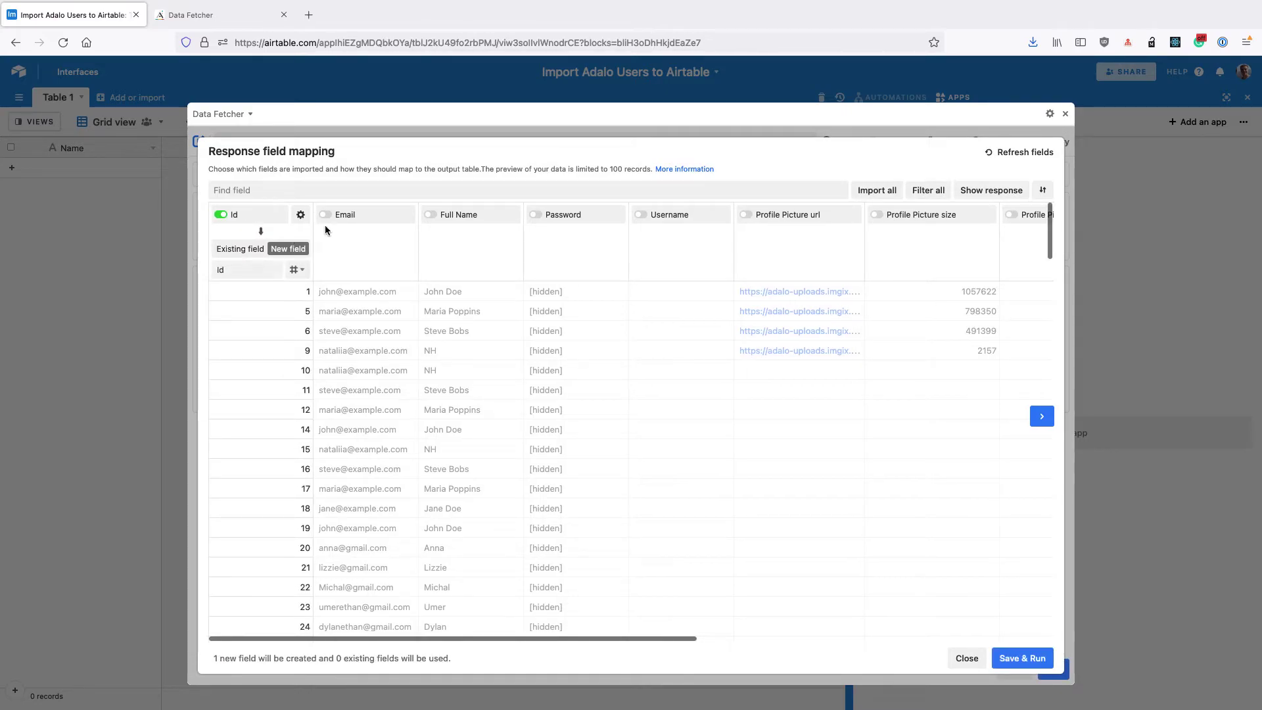
{"action": "left_click", "coordinate": [352, 220]}
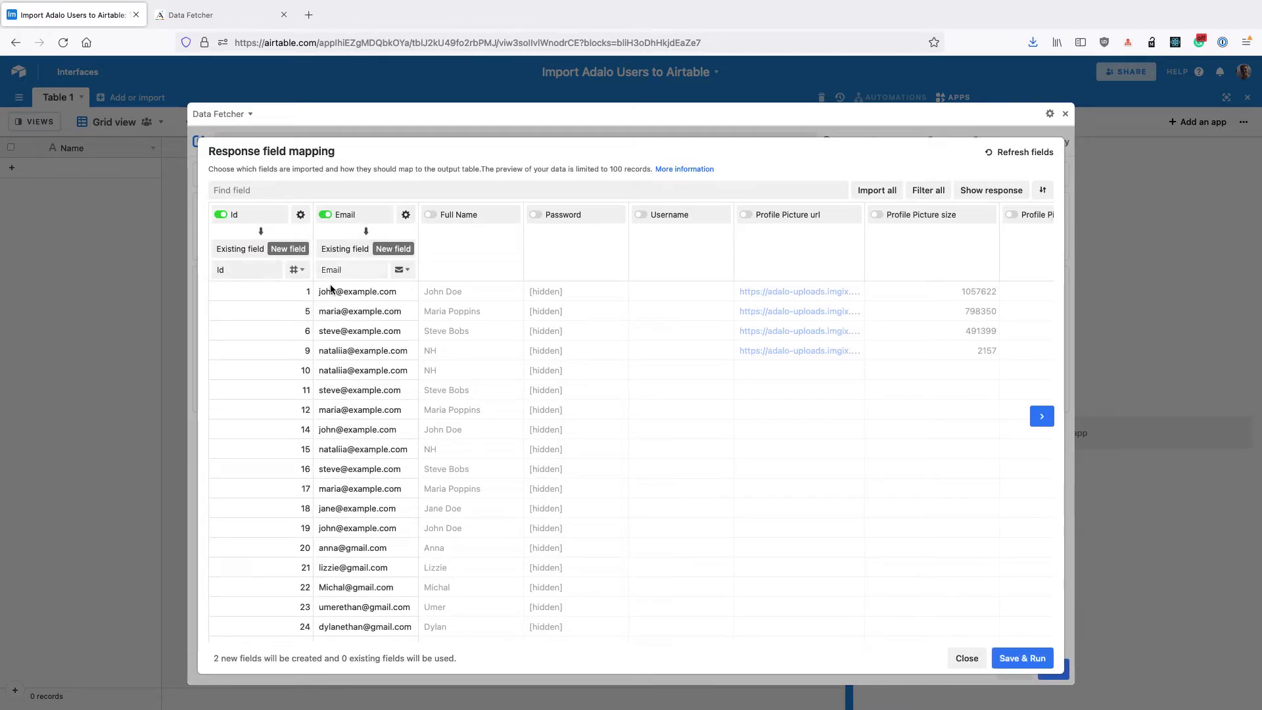
{"action": "left_click", "coordinate": [455, 216]}
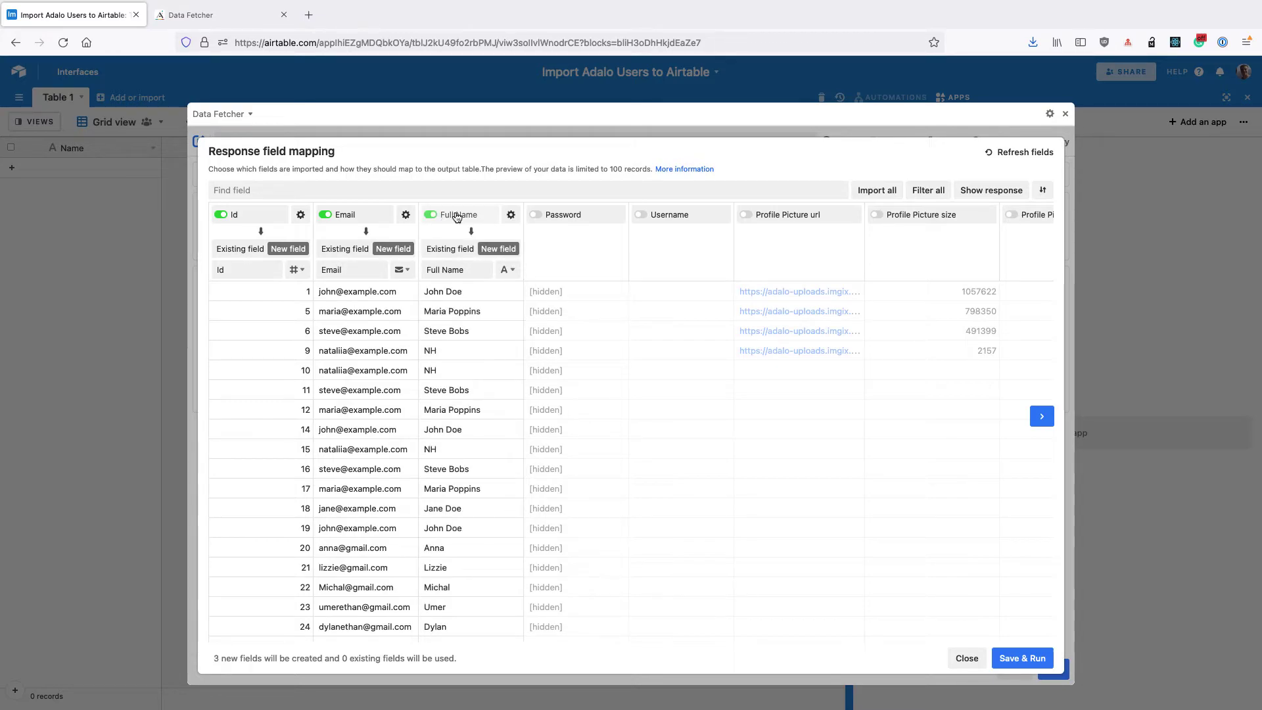
Map Full Name into the existing Name field and save the mapping to run the import
{"action": "left_click", "coordinate": [451, 249]}
{"action": "left_click", "coordinate": [455, 269]}
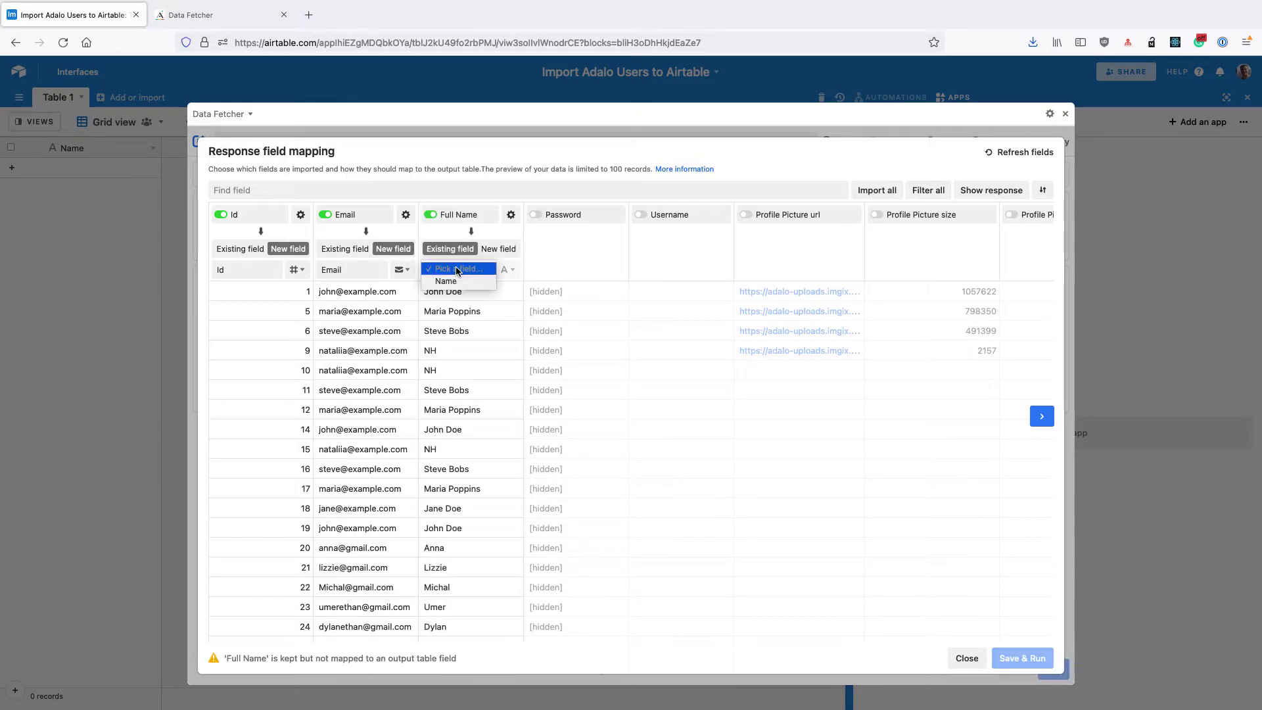
{"action": "left_click", "coordinate": [458, 281]}
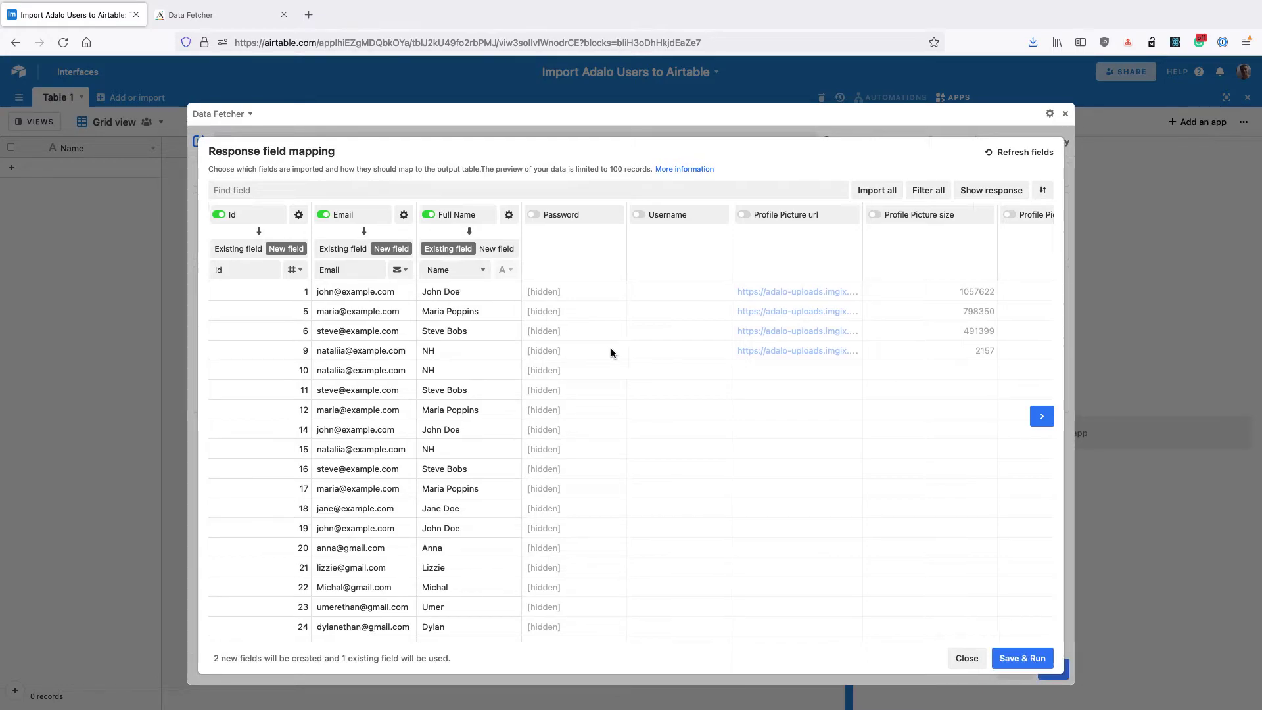
{"action": "scroll", "coordinate": [610, 348], "scroll_direction": "right", "scroll_amount": 3}
{"action": "scroll", "coordinate": [612, 393], "scroll_direction": "left", "scroll_amount": 2}
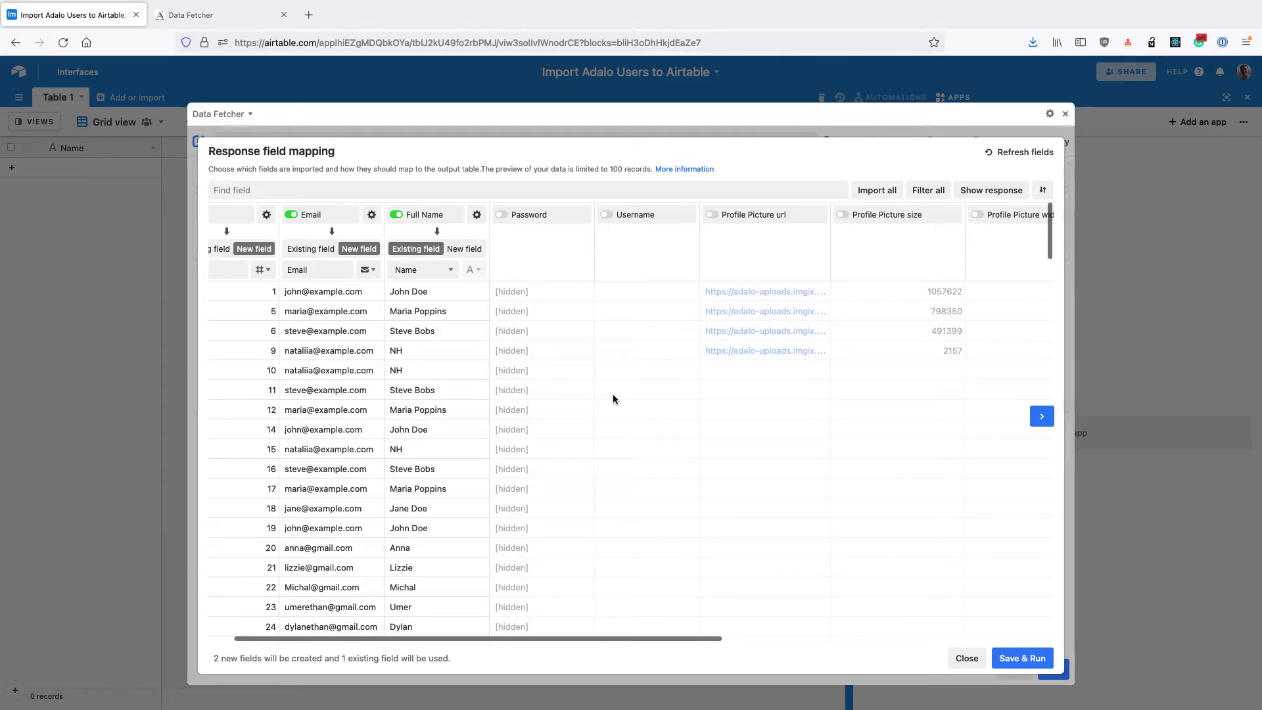
{"action": "left_click", "coordinate": [1004, 655]}
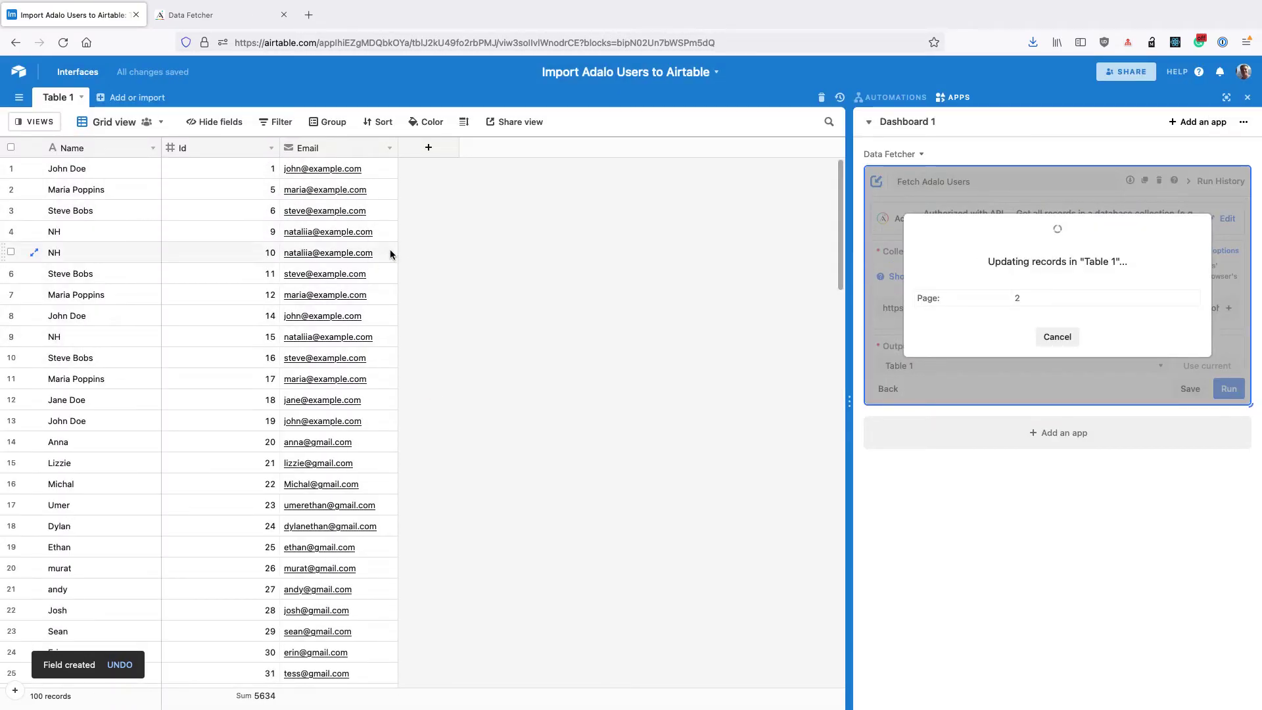
Dismiss the 'Request ran successfully' message and expand the Data Fetcher app to full size
{"action": "left_click", "coordinate": [702, 237]}
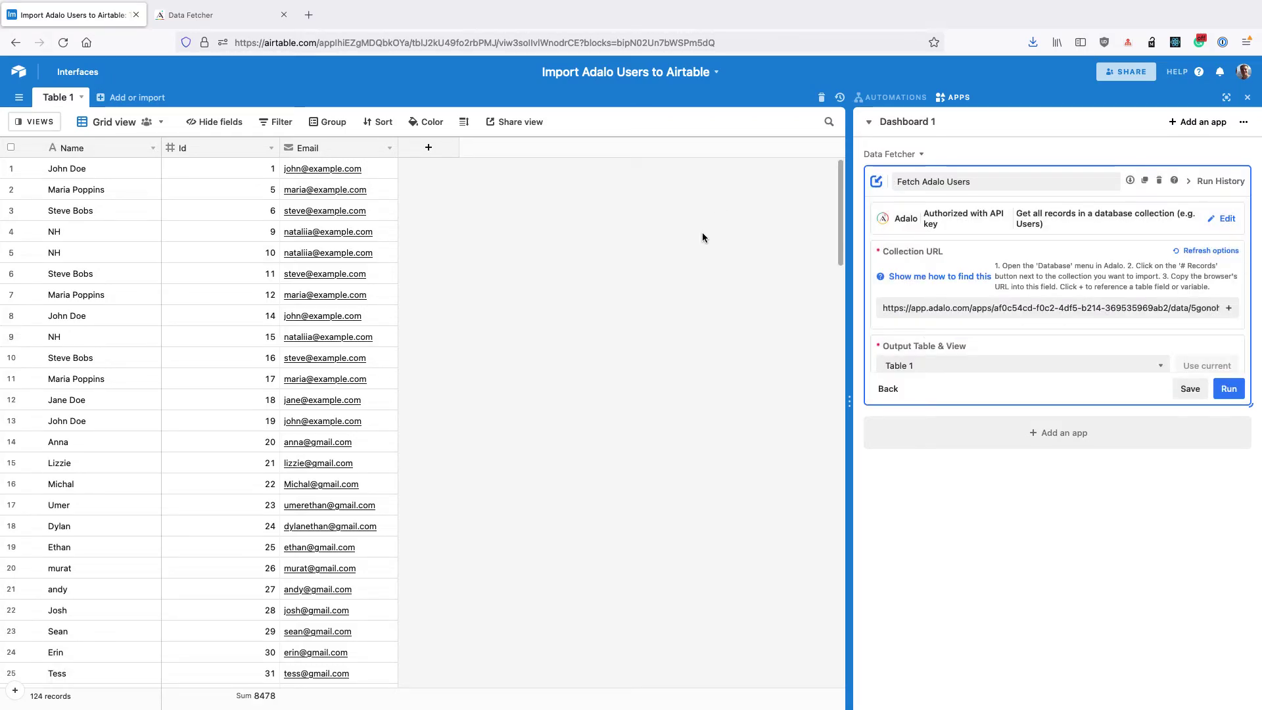
{"action": "left_click", "coordinate": [1223, 155]}
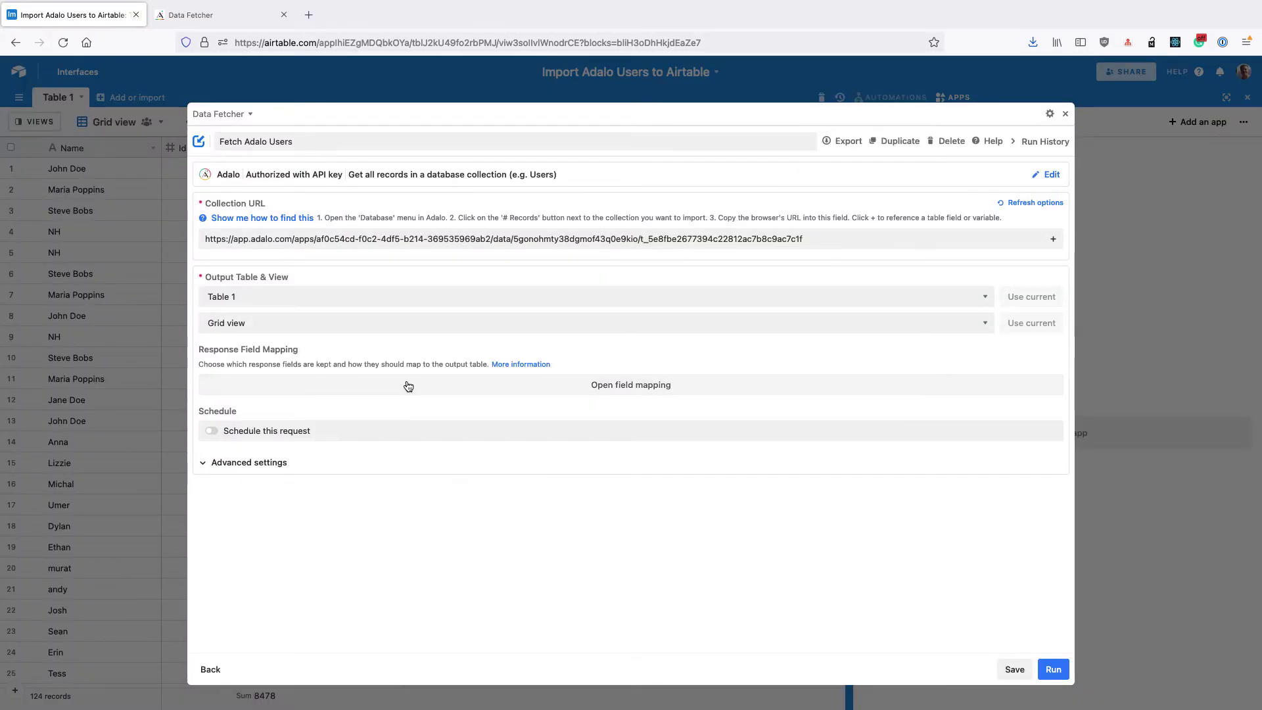
In Advanced settings, set Update Based on Field to Id and save the request
{"action": "left_click", "coordinate": [256, 464]}
{"action": "scroll", "coordinate": [258, 470], "scroll_direction": "down", "scroll_amount": 1}
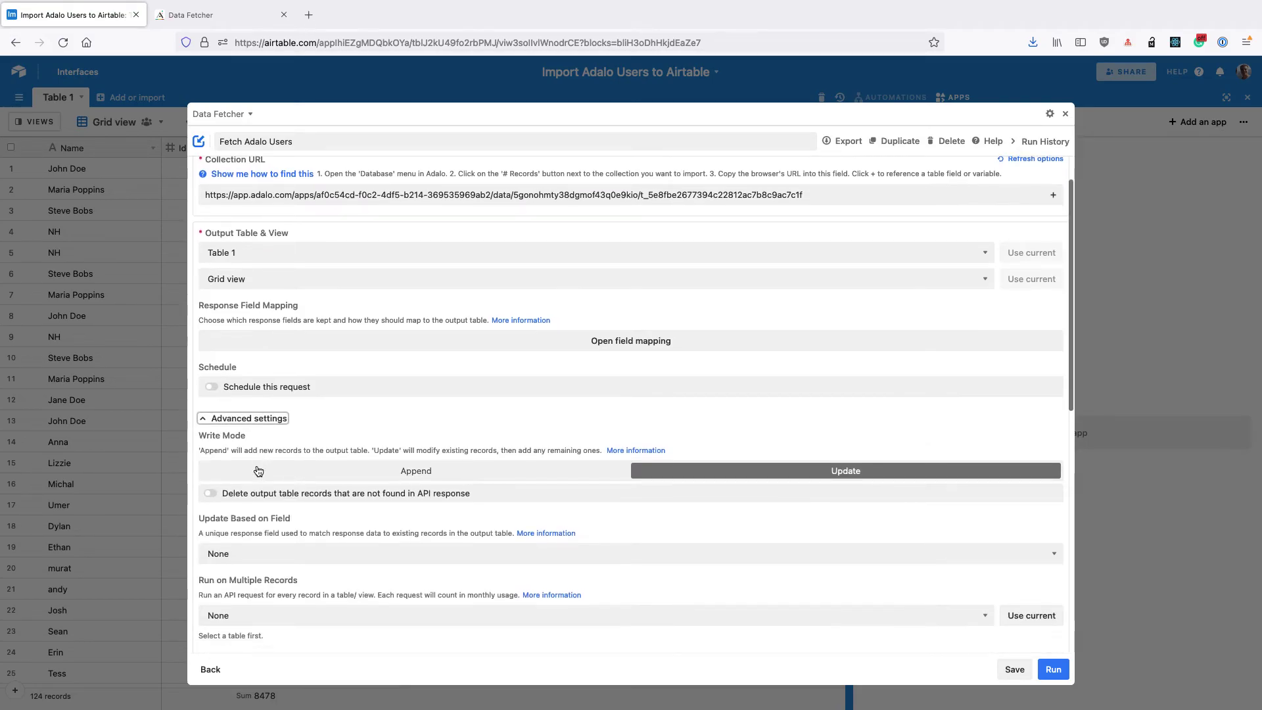
{"action": "scroll", "coordinate": [258, 471], "scroll_direction": "down", "scroll_amount": 1}
{"action": "left_click", "coordinate": [243, 526]}
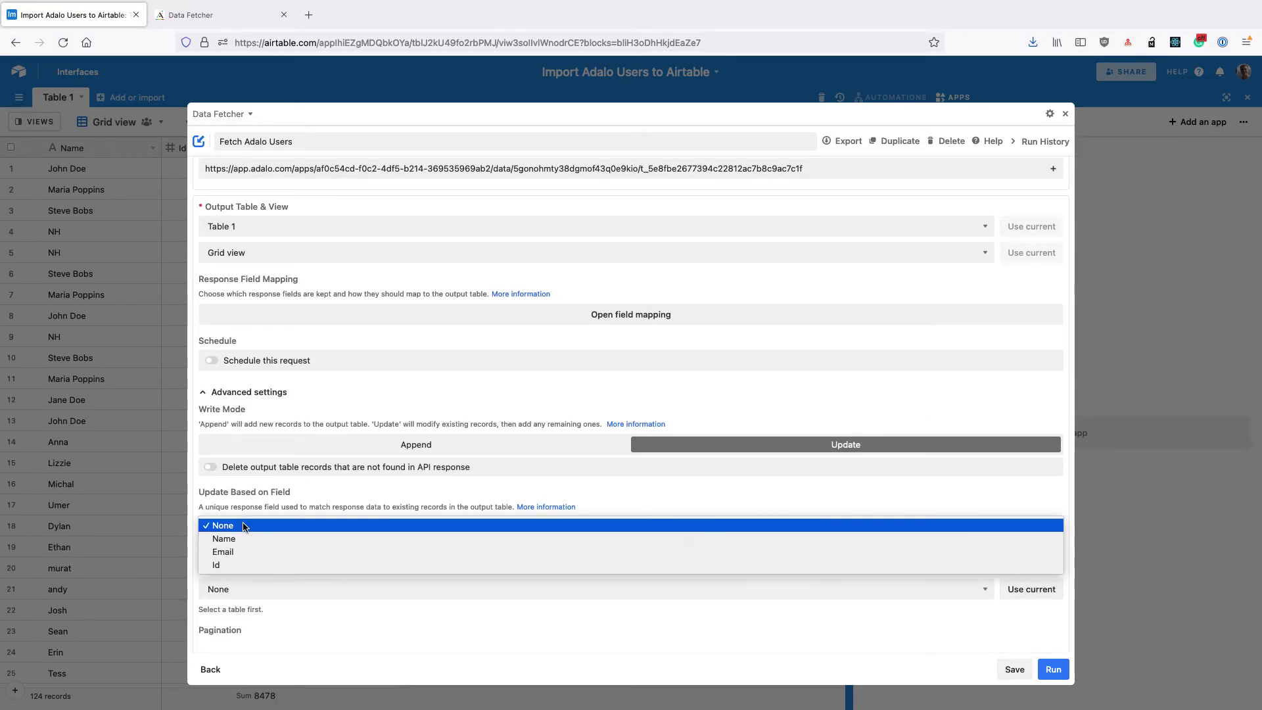
{"action": "left_click", "coordinate": [240, 565]}
{"action": "left_click", "coordinate": [983, 670]}
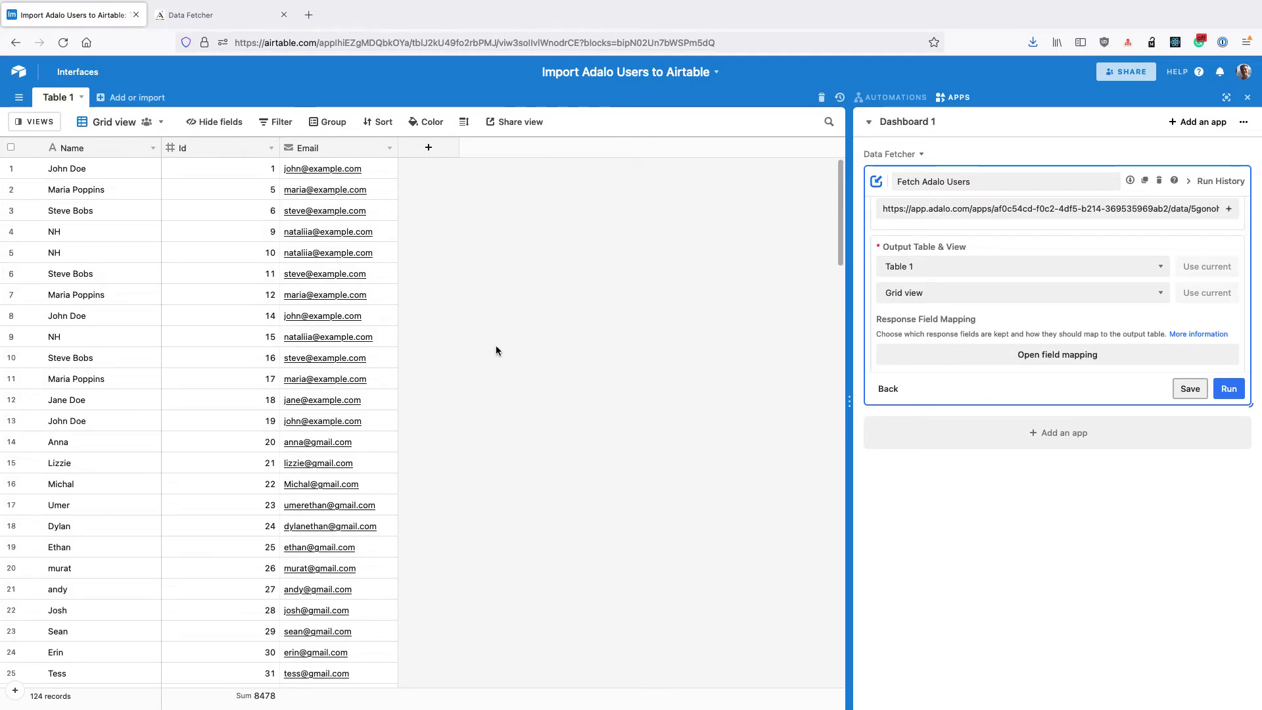
Move the Maria Poppins record below John Doe and change her name to 'Maria Poppins!!'
{"action": "left_click_drag", "start_coordinate": [6, 295], "coordinate": [4, 325]}
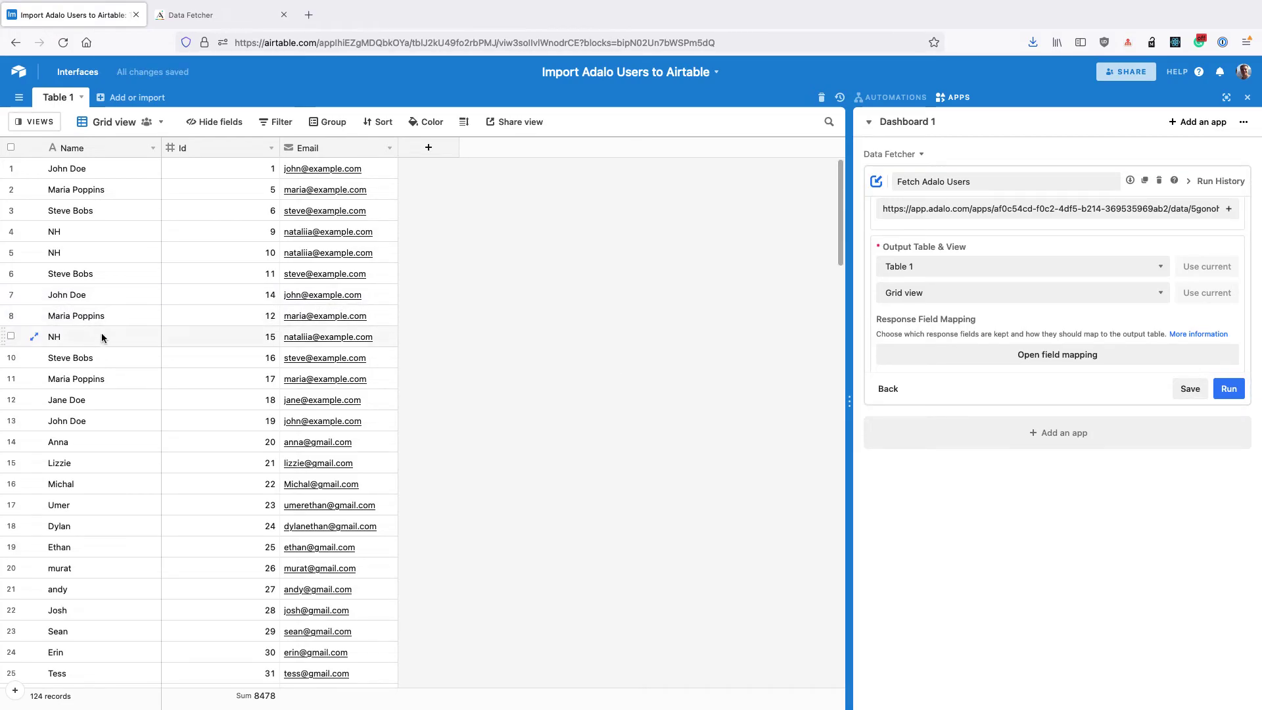
{"action": "left_click", "coordinate": [129, 316]}
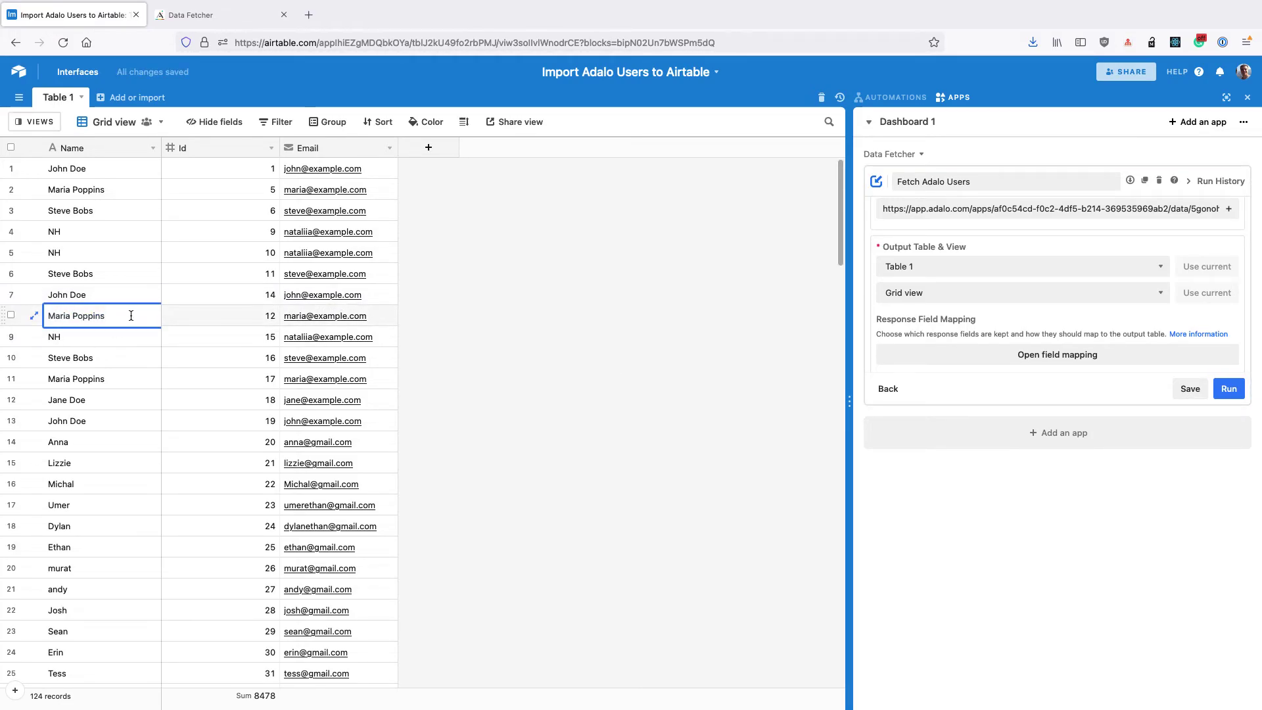
{"action": "left_click", "coordinate": [1209, 391]}
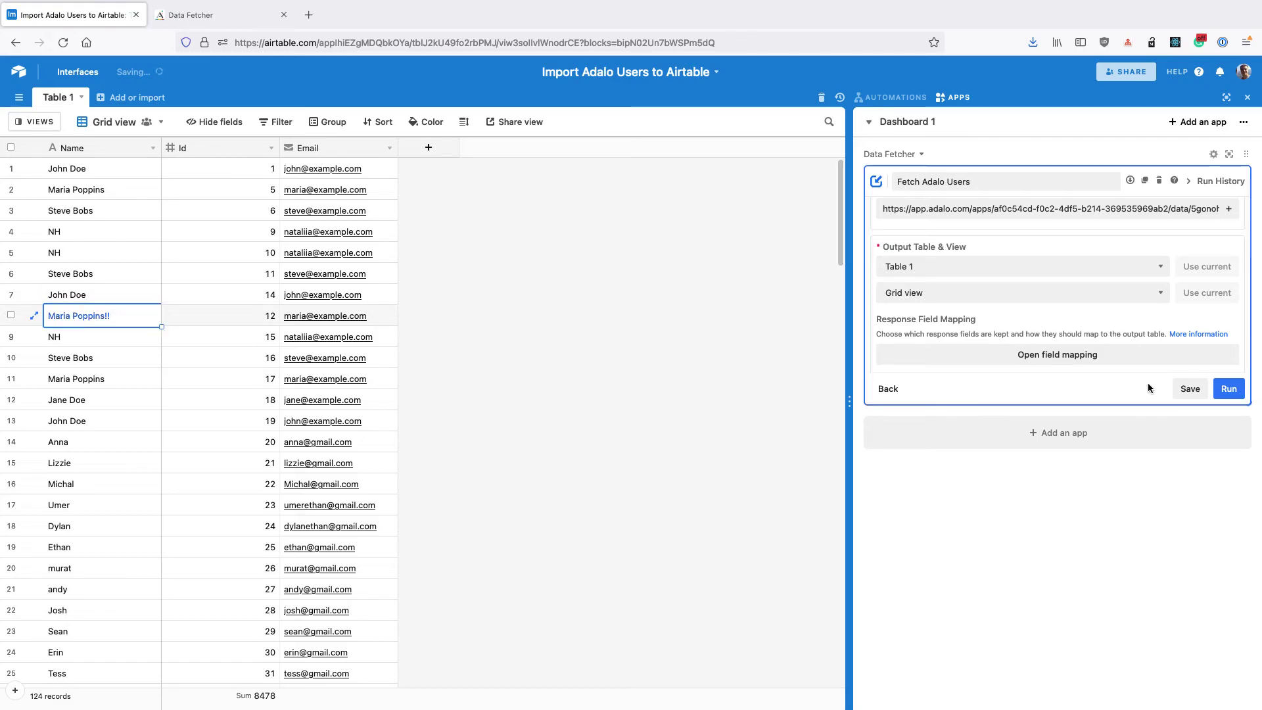
Rerun the Fetch Adalo Users request to test updating by Id, then expand the Data Fetcher app
{"action": "left_click", "coordinate": [1239, 390]}
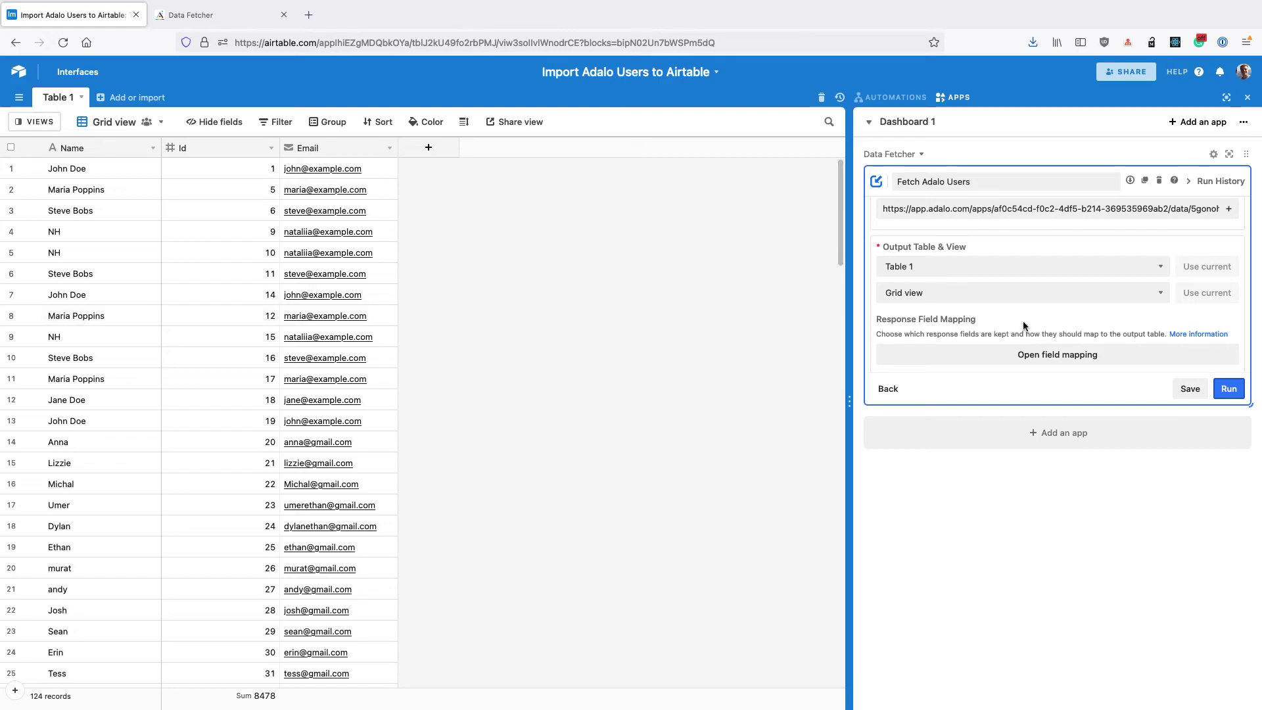
{"action": "scroll", "coordinate": [1022, 322], "scroll_direction": "up", "scroll_amount": 3}
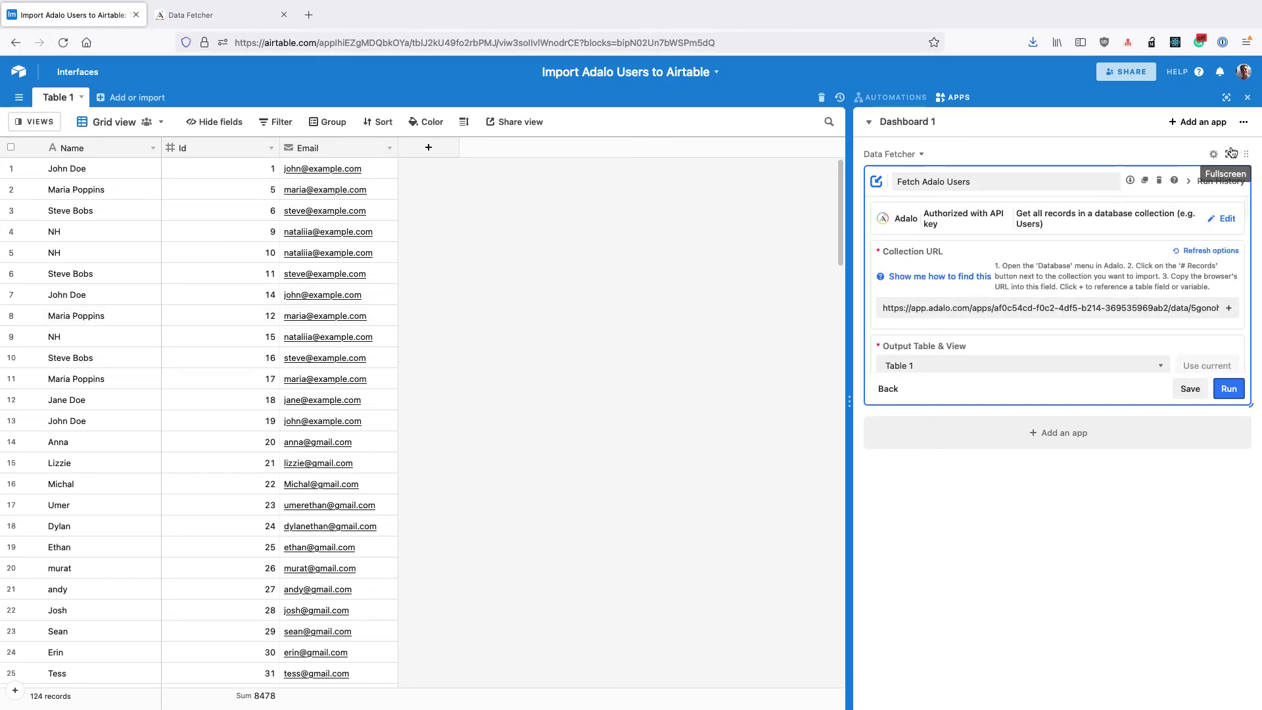
{"action": "left_click", "coordinate": [1230, 153]}
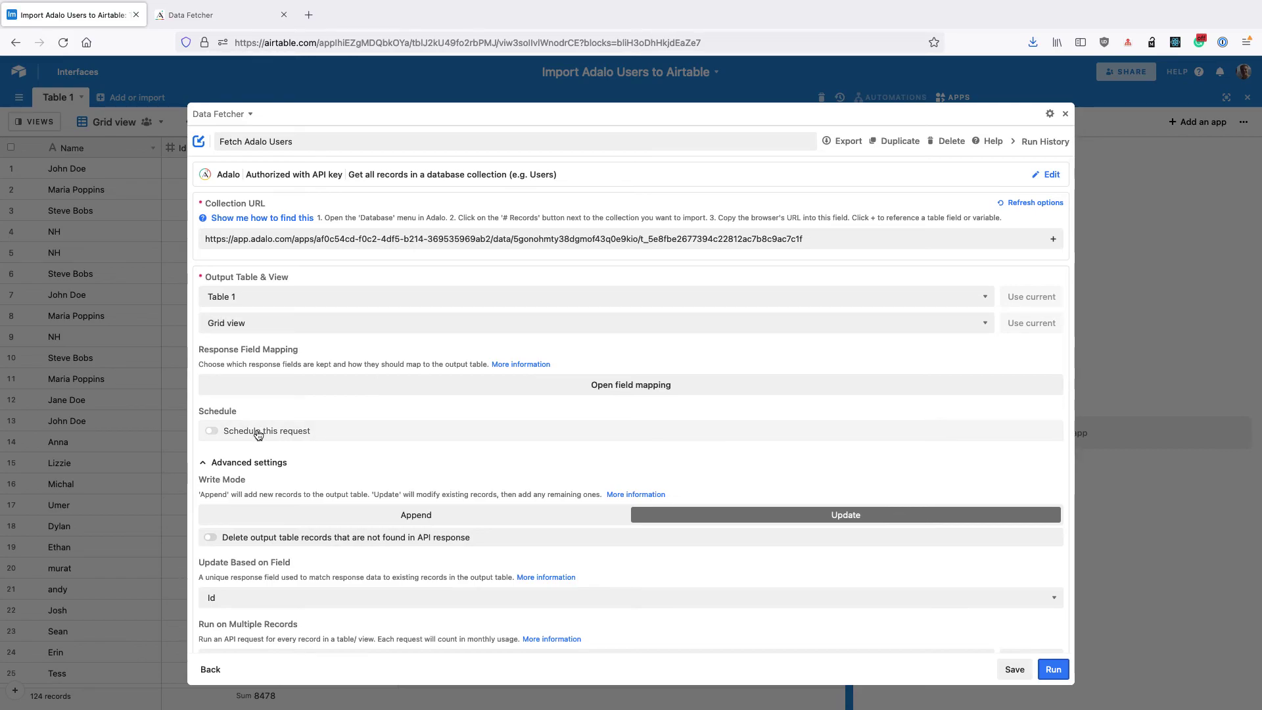
Schedule Fetch Adalo Users to repeat every hour, adding Saturday and Sunday, and save it
{"action": "left_click", "coordinate": [258, 433]}
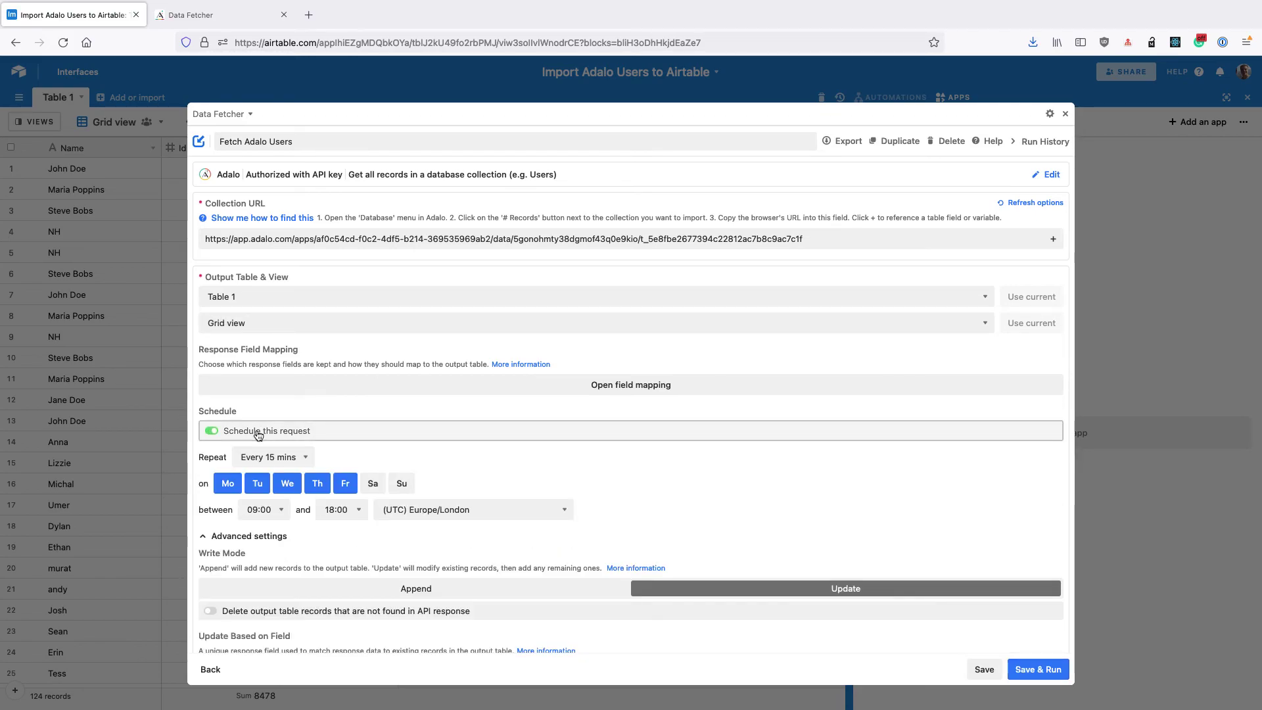
{"action": "left_click", "coordinate": [266, 455]}
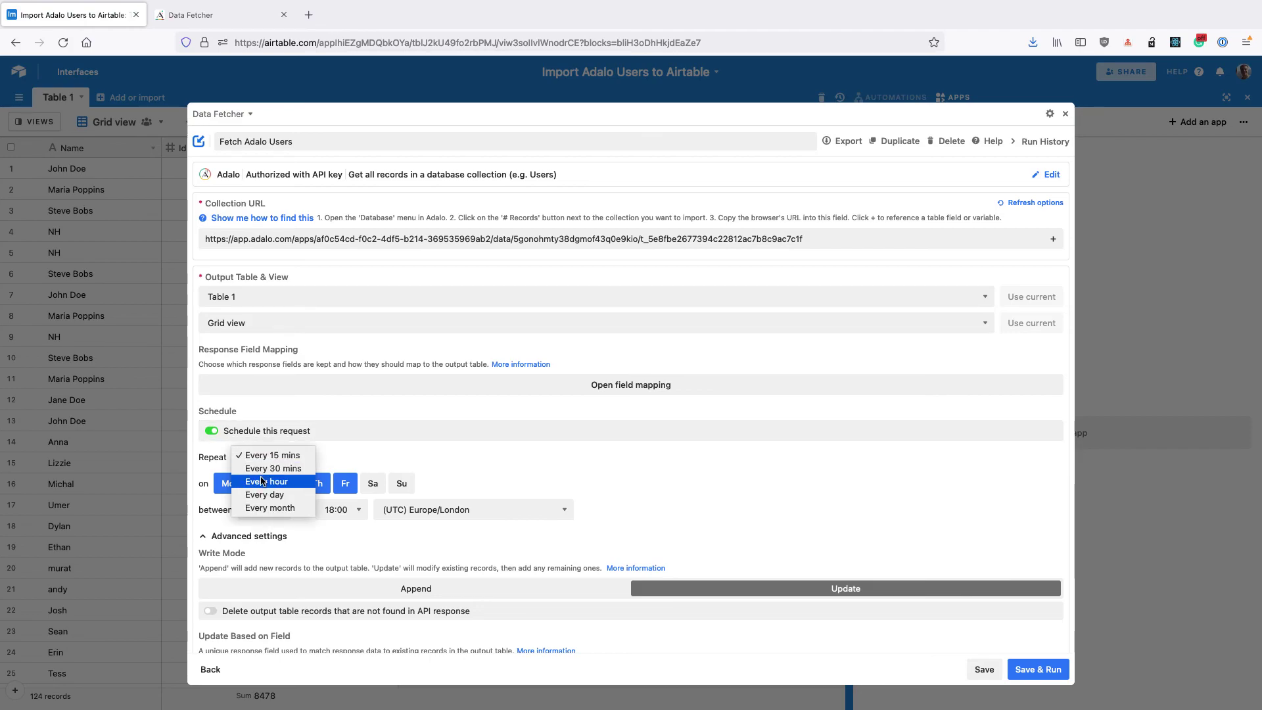
{"action": "left_click", "coordinate": [261, 482]}
{"action": "left_click", "coordinate": [372, 483]}
{"action": "left_click", "coordinate": [402, 483]}
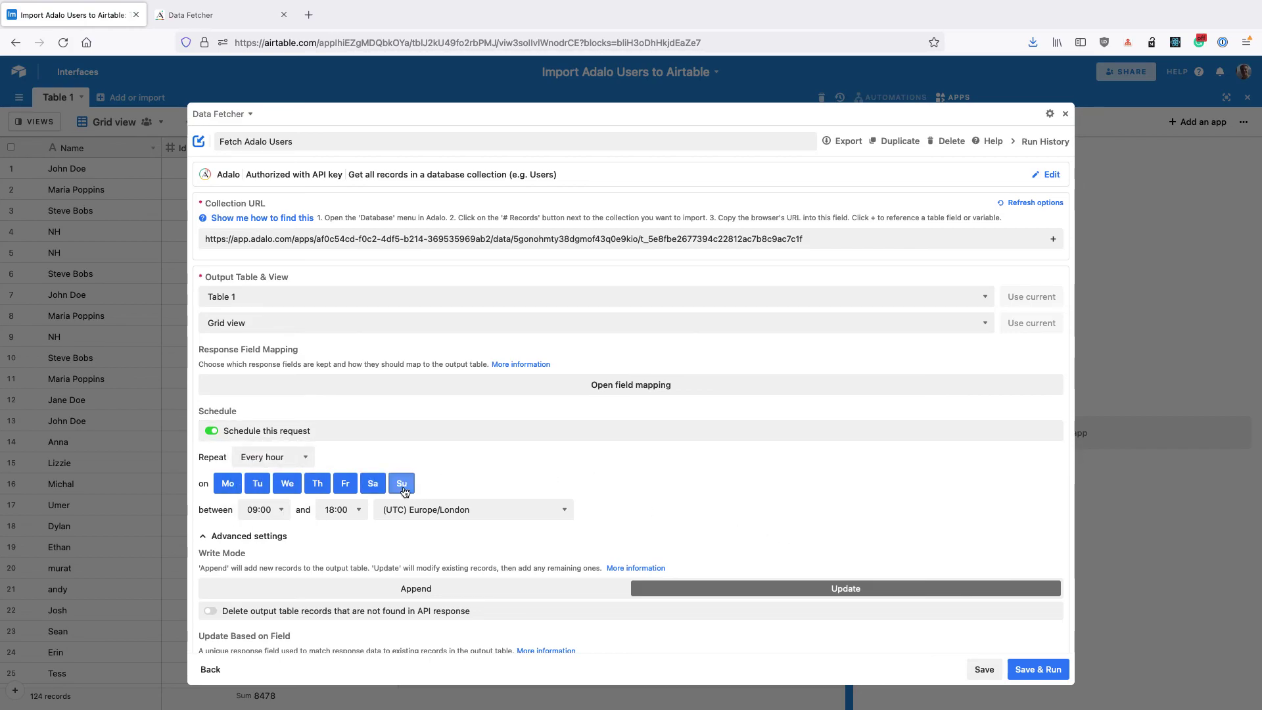
{"action": "left_click", "coordinate": [981, 673]}
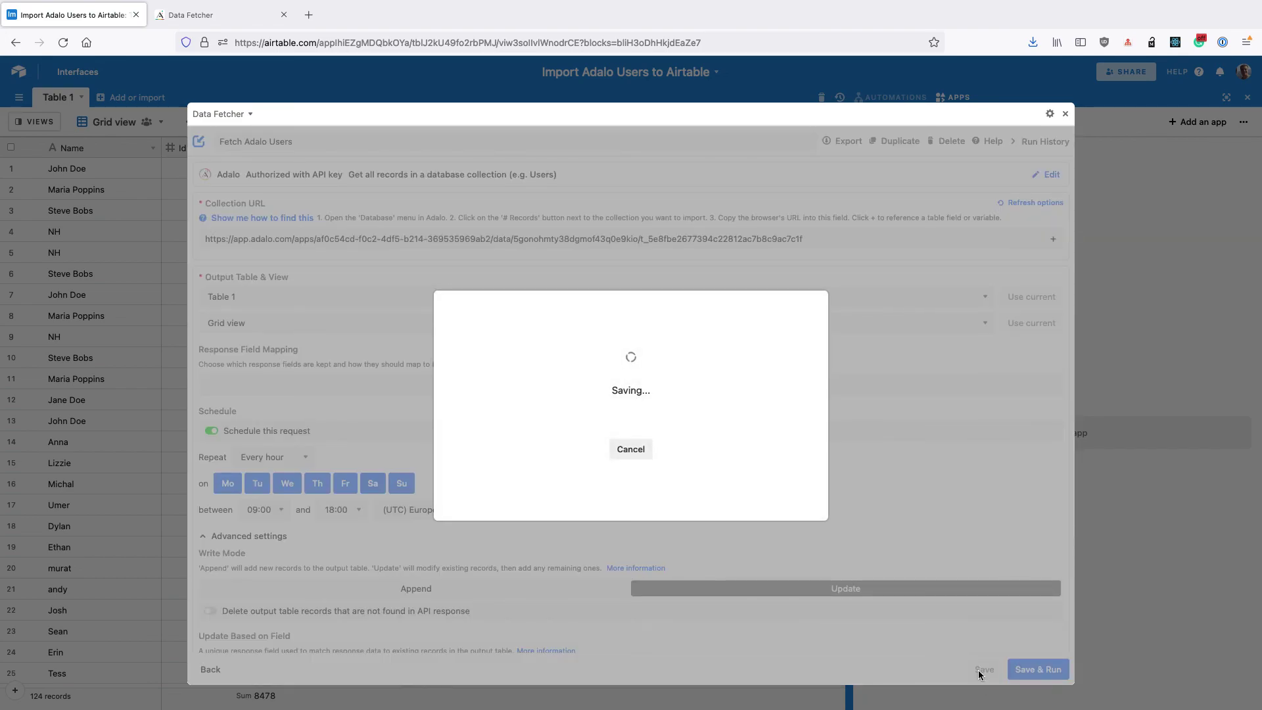